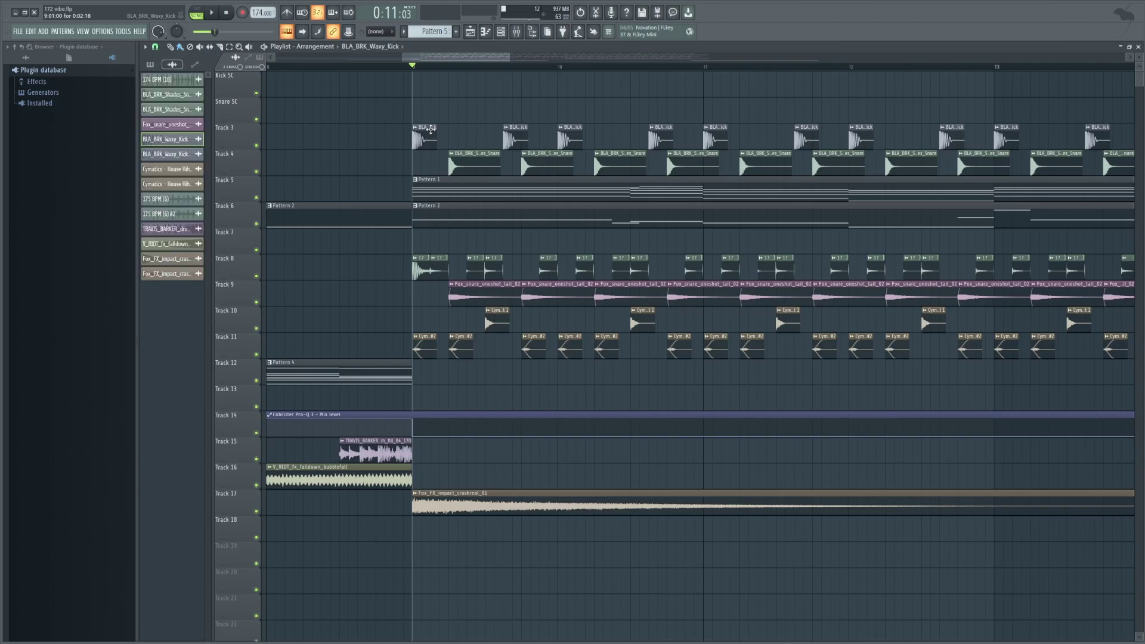
Step: Place a unique copy of the BLA_BRK_Waxy_Kick clip on the Kick SC track at bar 9 and trim it to a very short sliver
{"action": "left_click", "coordinate": [421, 83]}
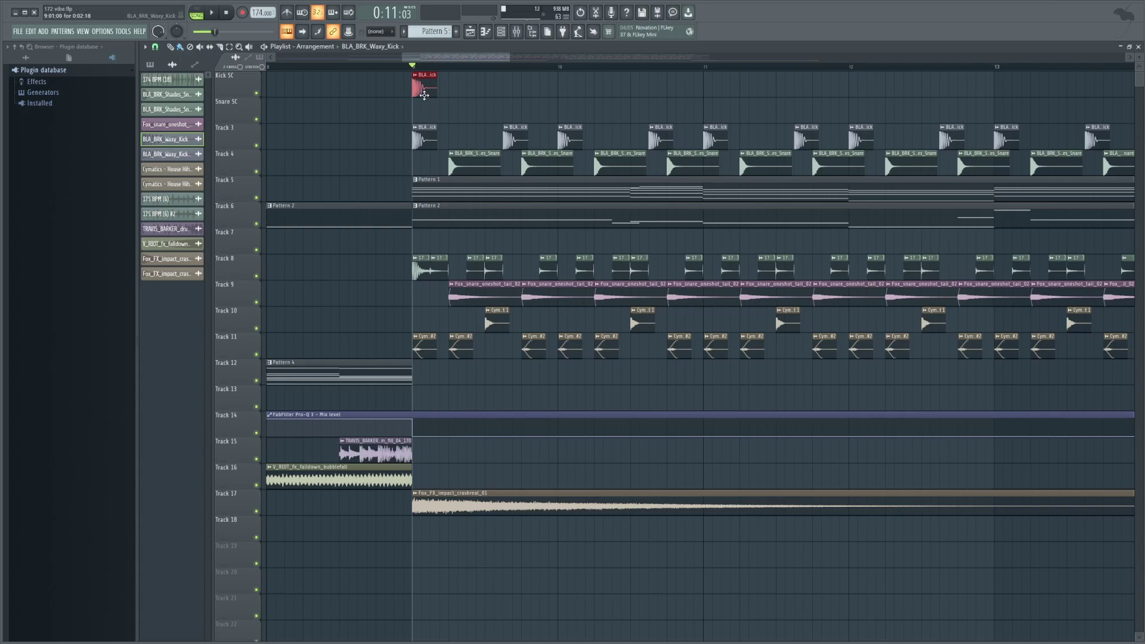
{"action": "left_click", "coordinate": [417, 77]}
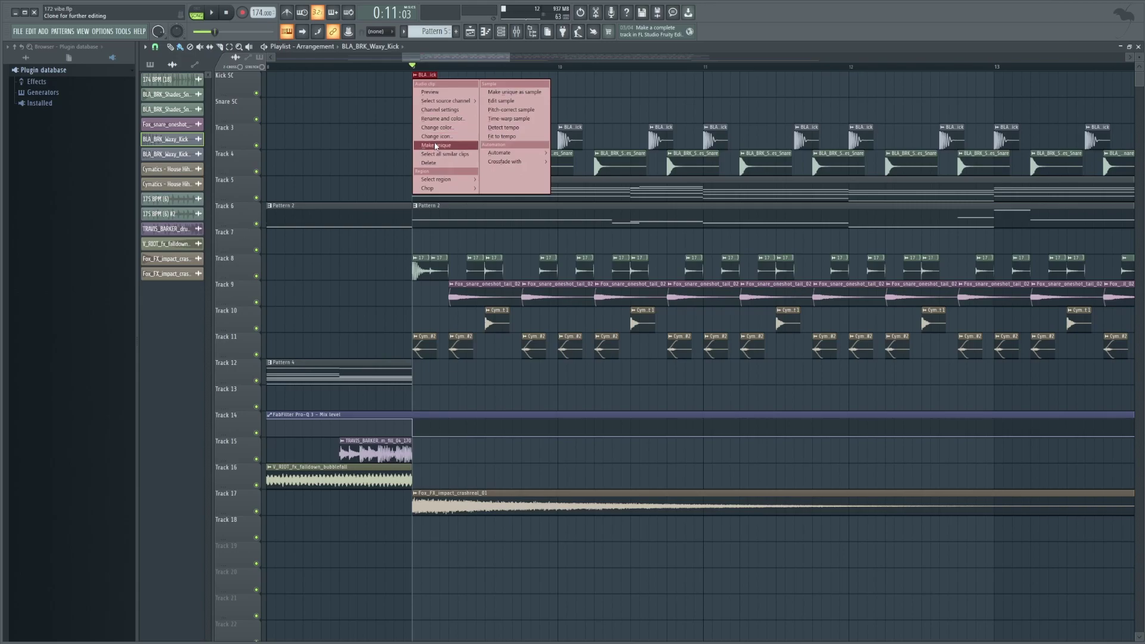
{"action": "left_click", "coordinate": [436, 146]}
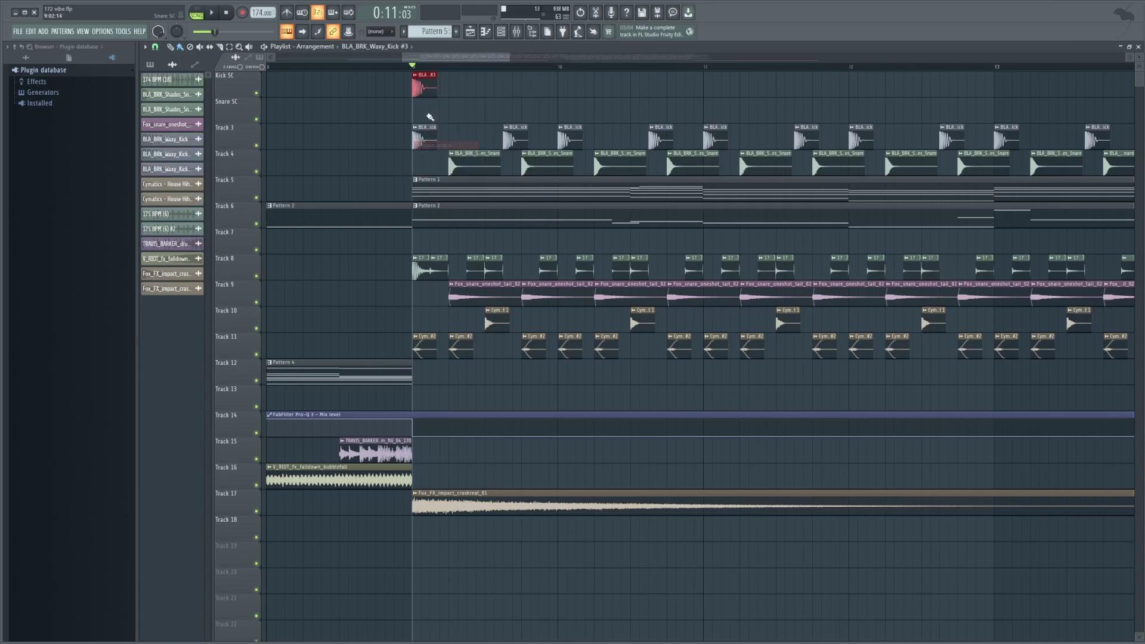
{"action": "scroll", "coordinate": [462, 62], "scroll_direction": "right", "scroll_amount": 2}
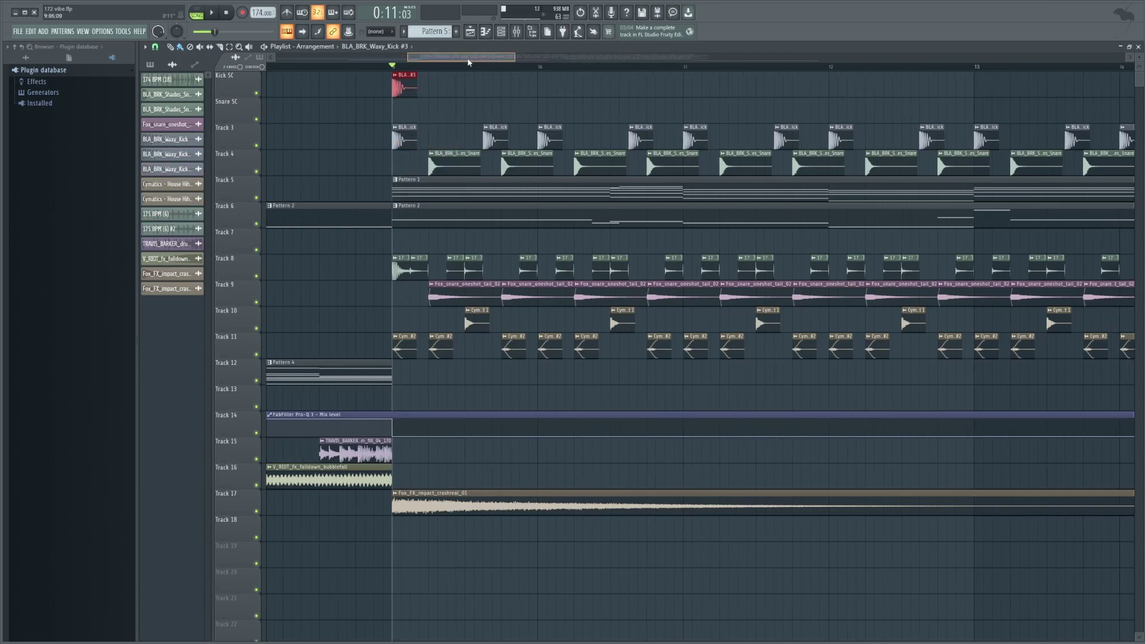
{"action": "left_click_drag", "start_coordinate": [514, 59], "coordinate": [445, 96]}
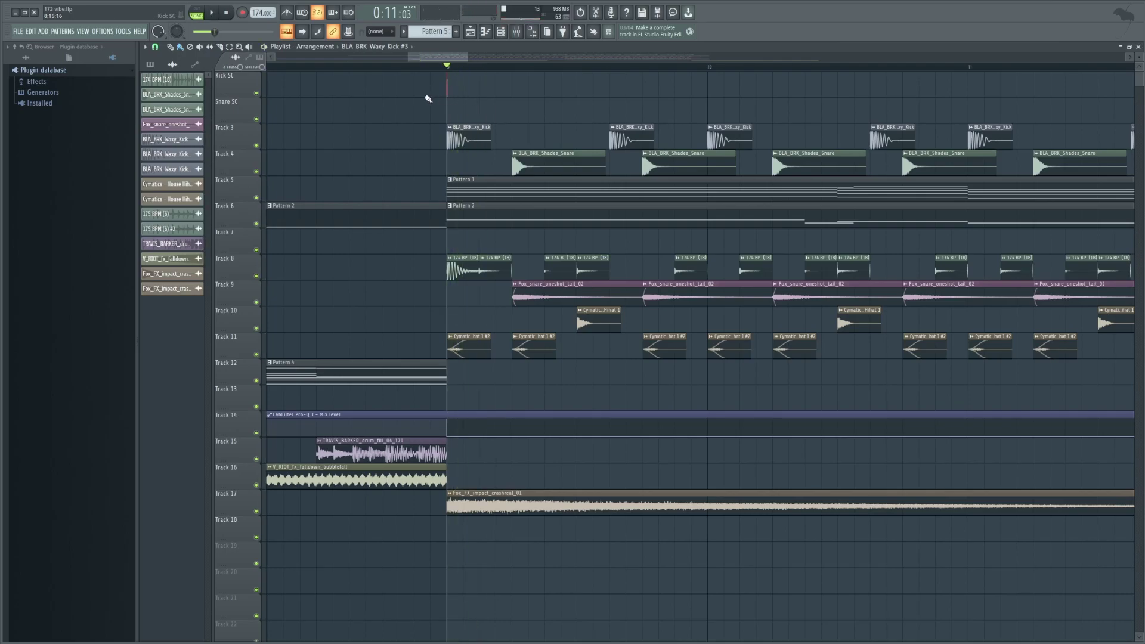
Step: Open the trimmed kick clip's channel settings and route it to mixer Insert 1
{"action": "double_click", "coordinate": [447, 91]}
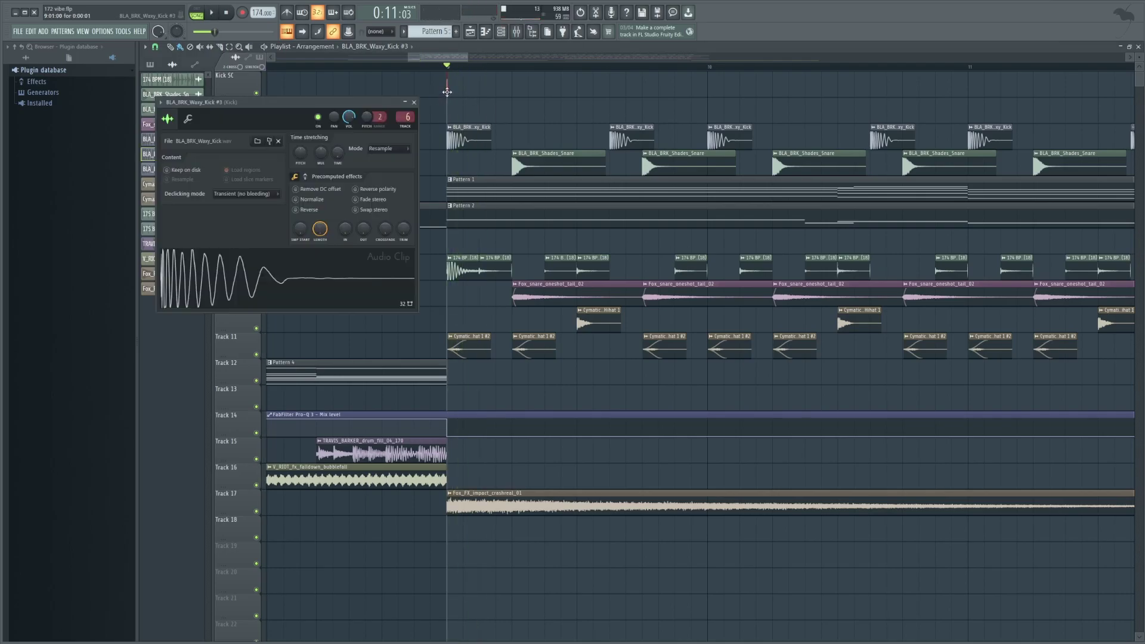
{"action": "left_click", "coordinate": [515, 34]}
{"action": "scroll", "coordinate": [407, 119], "scroll_direction": "down", "scroll_amount": 4}
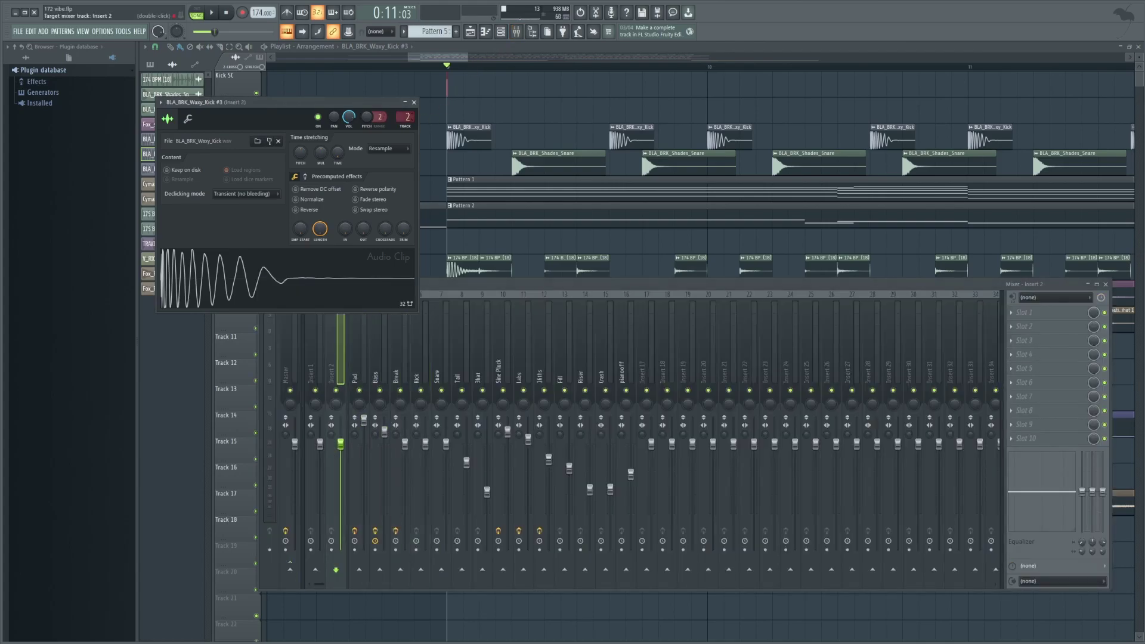
{"action": "scroll", "coordinate": [408, 117], "scroll_direction": "down", "scroll_amount": 1}
{"action": "left_click_drag", "start_coordinate": [367, 105], "coordinate": [729, 105]}
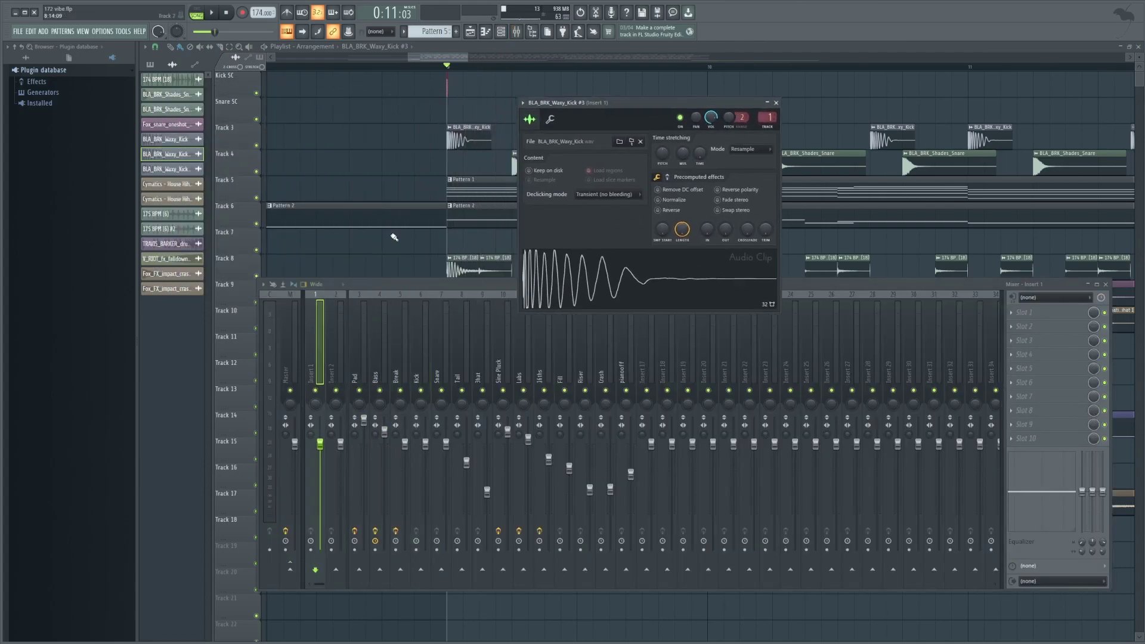
Step: Rename mixer Insert 1 to "Kick SC"
{"action": "right_click", "coordinate": [317, 357]}
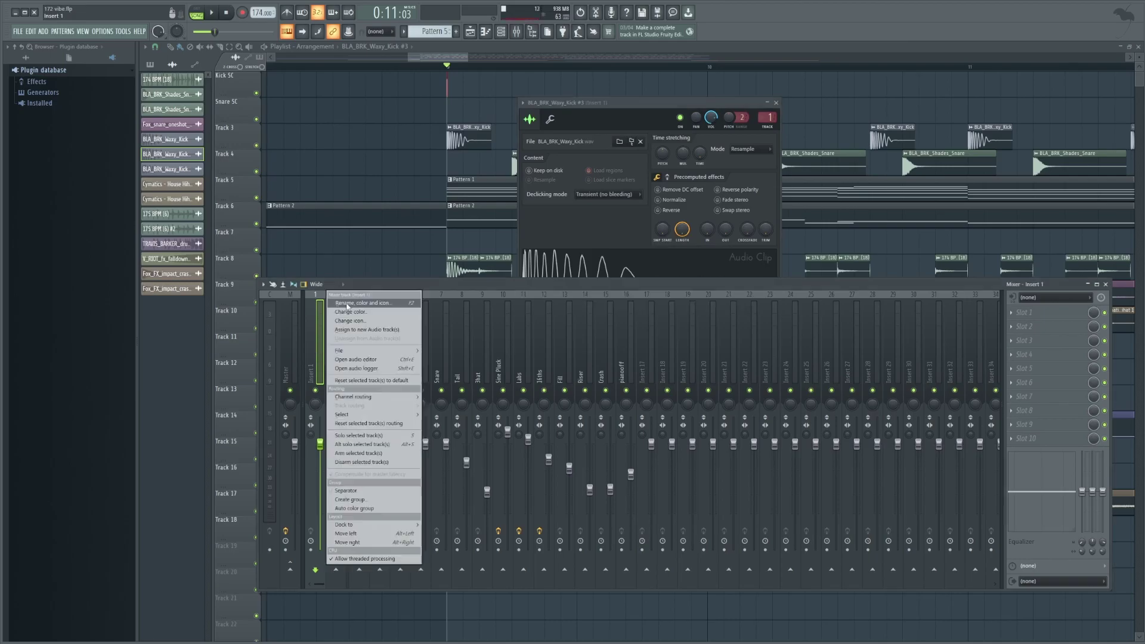
{"action": "left_click", "coordinate": [351, 305]}
{"action": "type", "text": "Kick SC"}
{"action": "key", "text": "Return"}
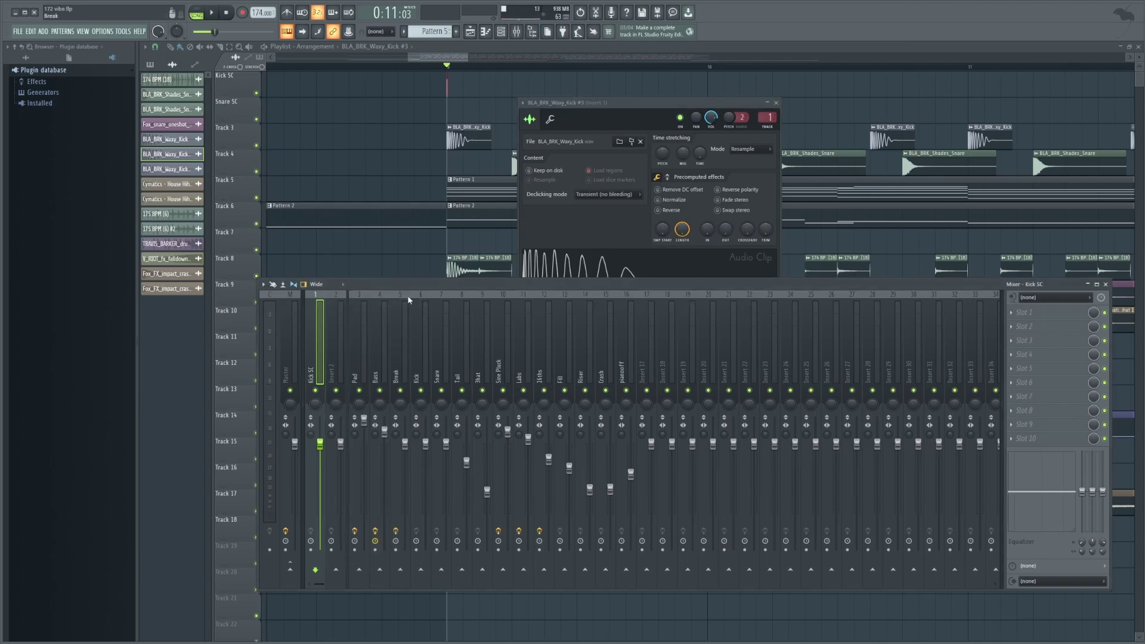
Step: Make sure the Kick SC mixer track is not routed to the Master, and close the mixer
{"action": "left_click_drag", "start_coordinate": [360, 285], "coordinate": [385, 284]}
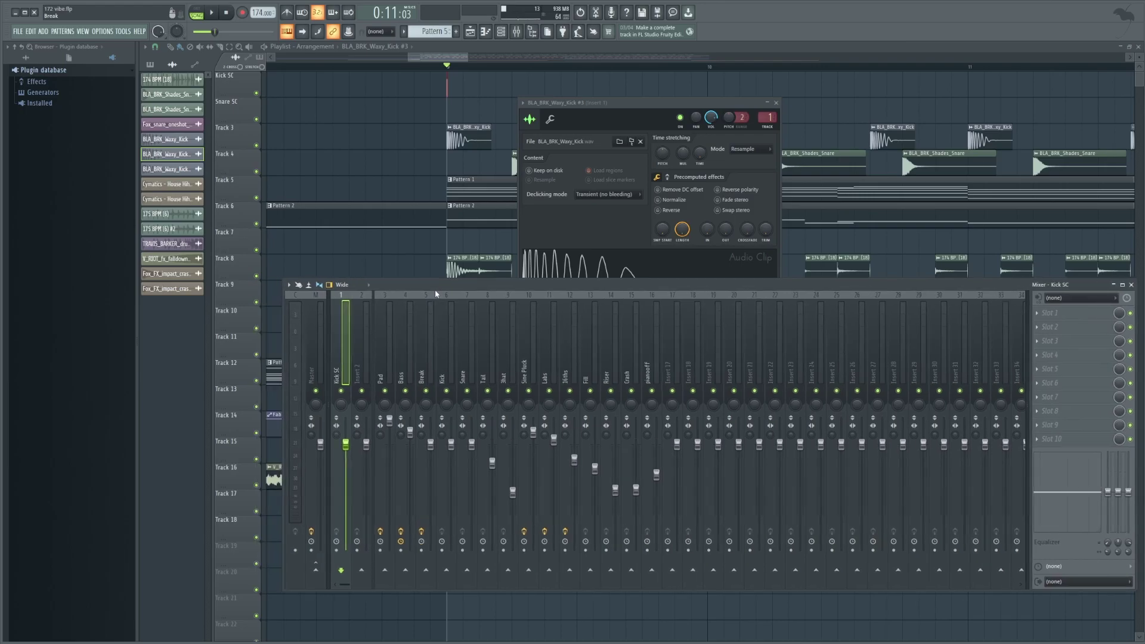
{"action": "left_click", "coordinate": [317, 571]}
{"action": "left_click", "coordinate": [319, 569]}
{"action": "key", "text": "F12"}
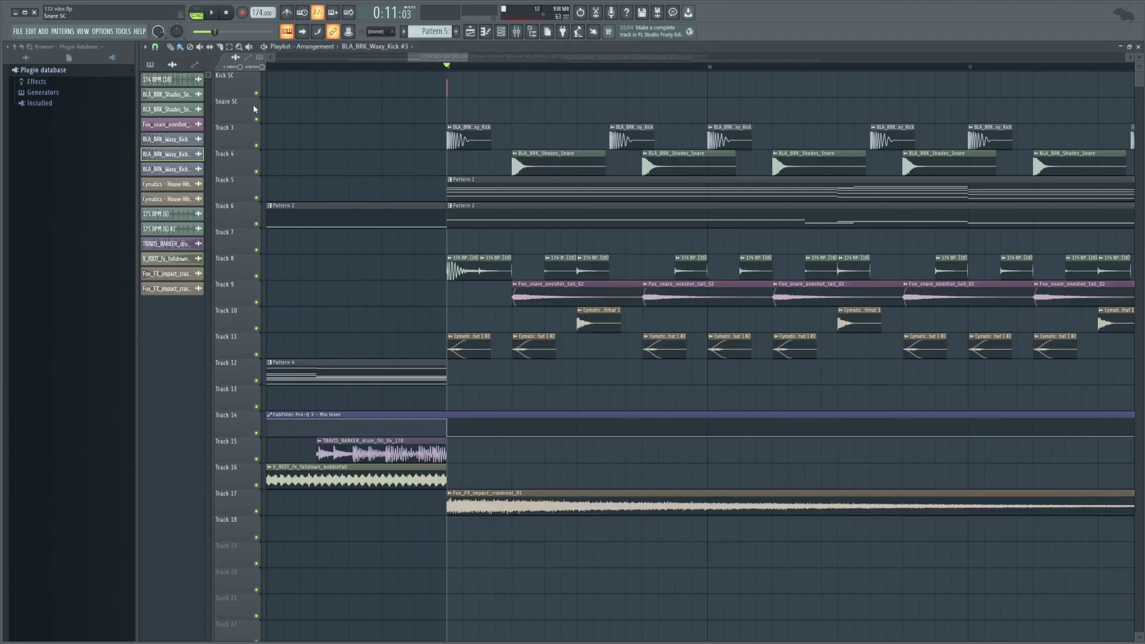
Step: Solo the Kick SC playlist track and briefly play it to check its output
{"action": "left_click", "coordinate": [256, 93], "text": "ctrl"}
{"action": "key", "text": "space"}
{"action": "key", "text": "space"}
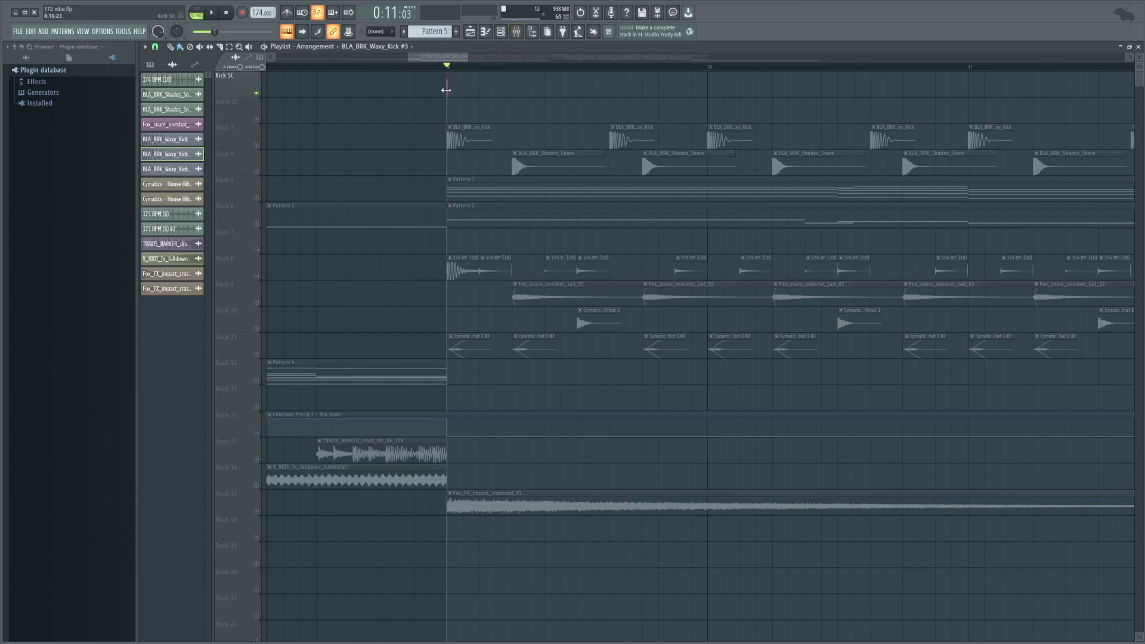
Step: Duplicate the trimmed kick trigger along the whole Kick SC track, following the kick placements on Track 3
{"action": "left_click", "coordinate": [616, 90]}
{"action": "key", "text": "ctrl+z"}
{"action": "left_click_drag", "start_coordinate": [468, 60], "coordinate": [531, 61]}
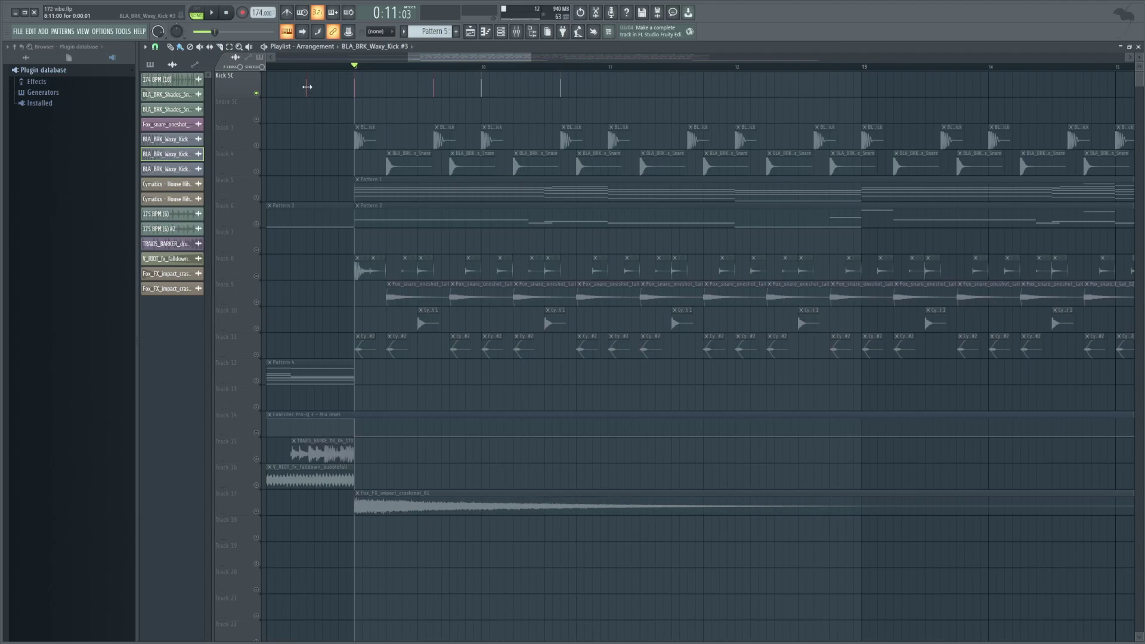
{"action": "mouse_move", "coordinate": [838, 101]}
{"action": "left_mouse_down"}
{"action": "mouse_move", "coordinate": [317, 94]}
{"action": "mouse_move", "coordinate": [942, 84]}
{"action": "left_mouse_up"}
{"action": "left_click_drag", "start_coordinate": [528, 58], "coordinate": [731, 89]}
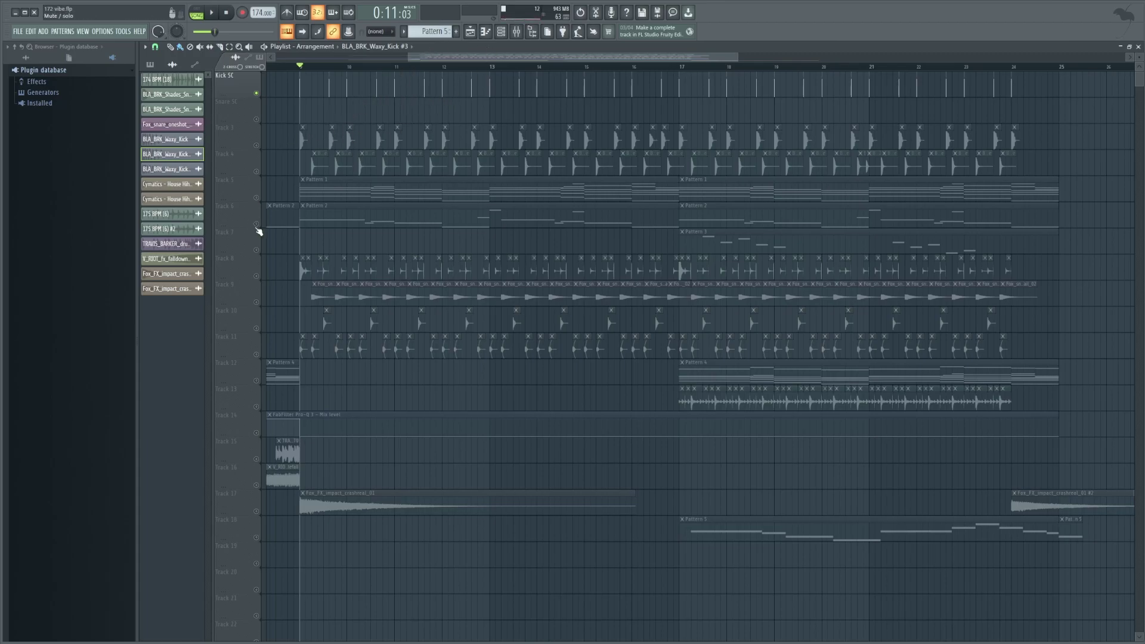
Step: Unmute Track 3, Track 6 and Track 14 in the playlist and play them with the Kick SC track
{"action": "left_click", "coordinate": [510, 34]}
{"action": "left_click_drag", "start_coordinate": [738, 58], "coordinate": [701, 57]}
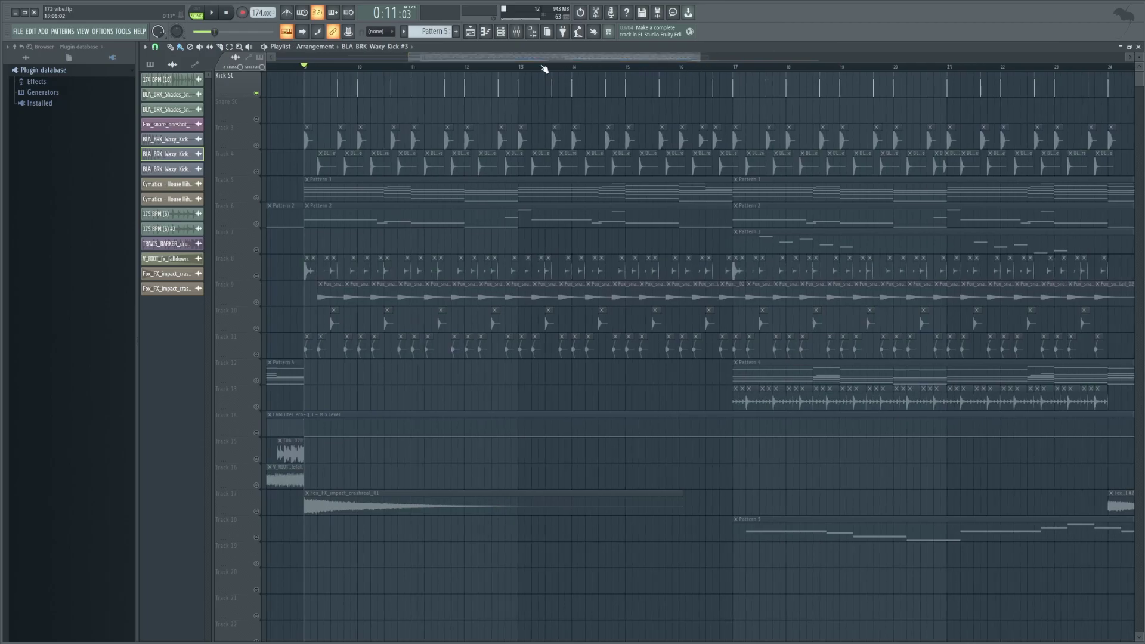
{"action": "left_click", "coordinate": [516, 32]}
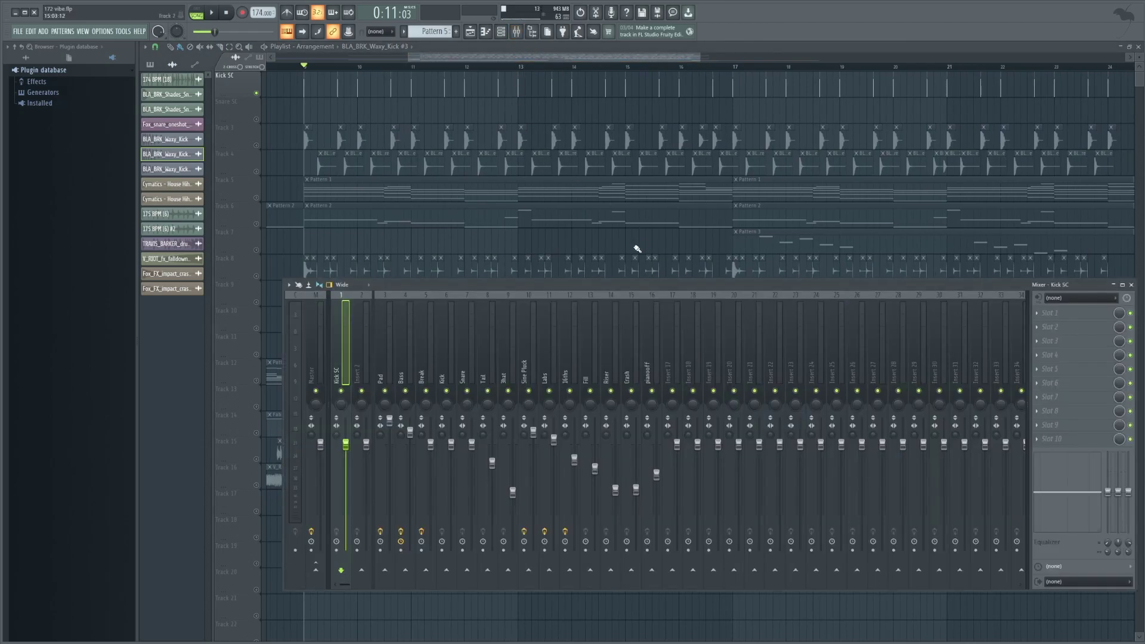
{"action": "left_click", "coordinate": [256, 224]}
{"action": "left_click", "coordinate": [256, 145]}
{"action": "left_click", "coordinate": [257, 433]}
{"action": "key", "text": "space"}
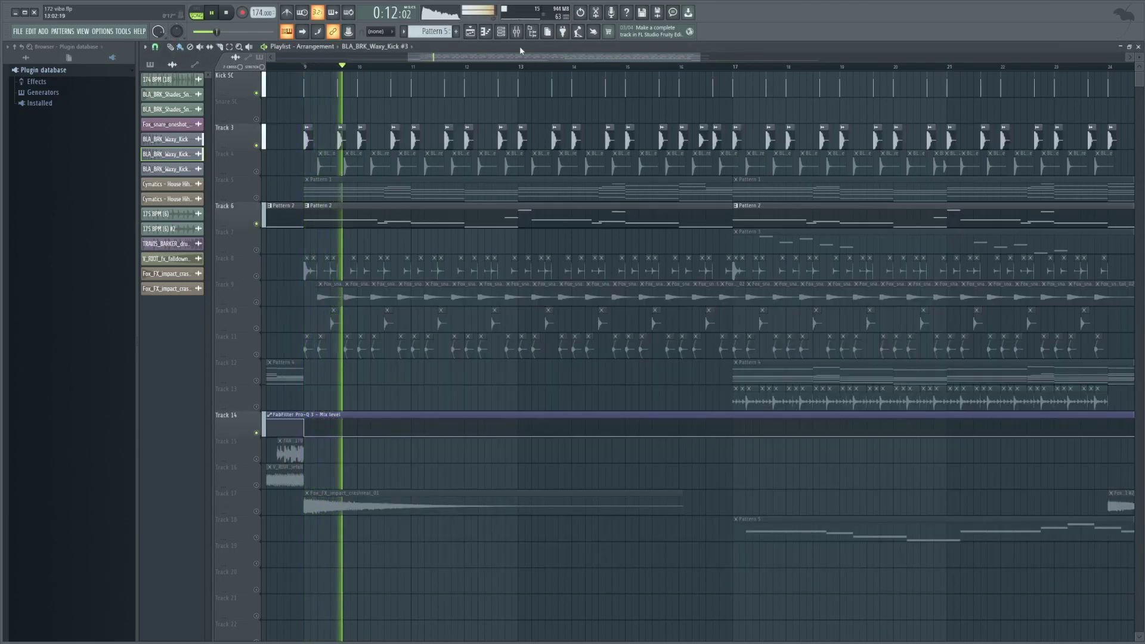
Step: Examine the kick and bass waveform on the Master's Oszillos Mega Scope during playback, and stop the playback
{"action": "left_click", "coordinate": [516, 31]}
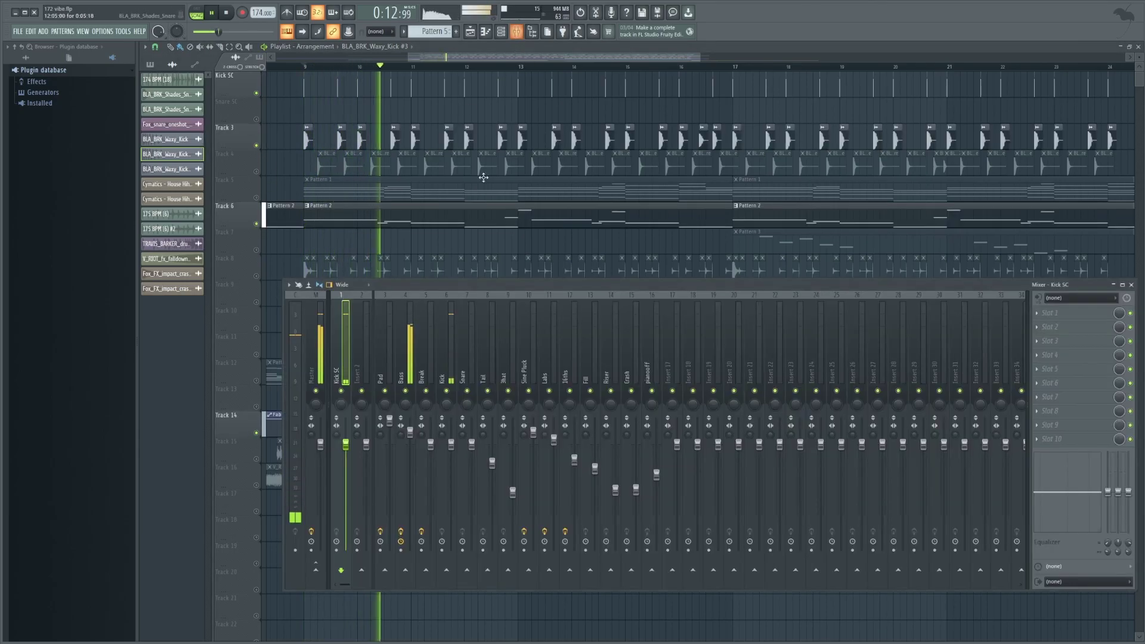
{"action": "left_click", "coordinate": [324, 360]}
{"action": "left_click", "coordinate": [1077, 342]}
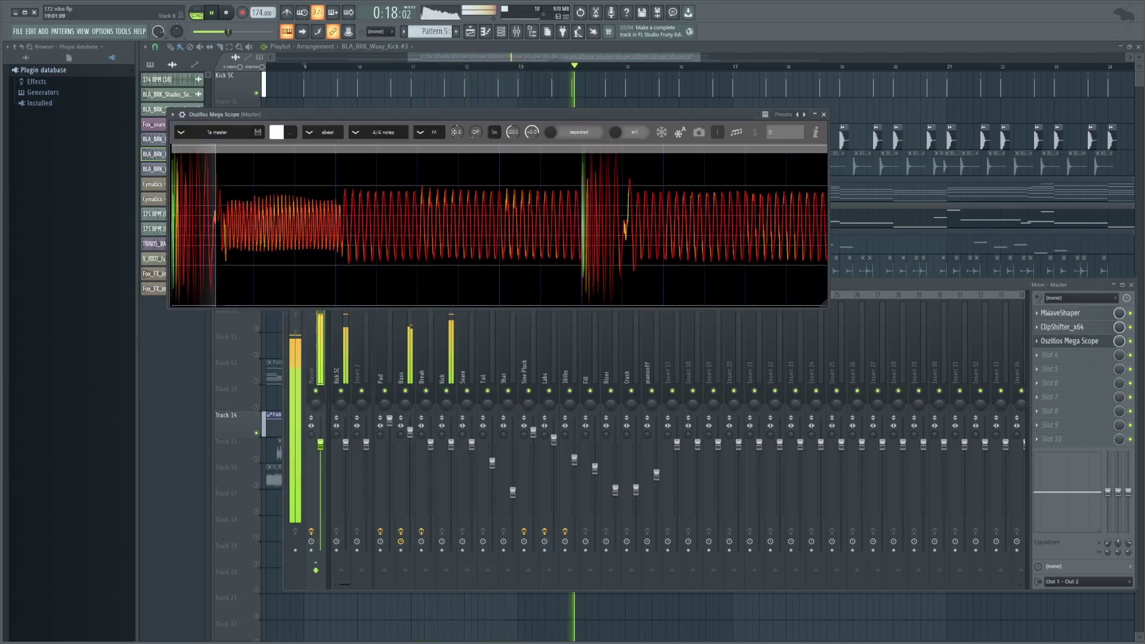
{"action": "left_click", "coordinate": [486, 58]}
{"action": "key", "text": "space"}
{"action": "key", "text": "F9"}
Step: Sidechain the Kick SC mixer track to the Bass track
{"action": "left_click", "coordinate": [343, 374]}
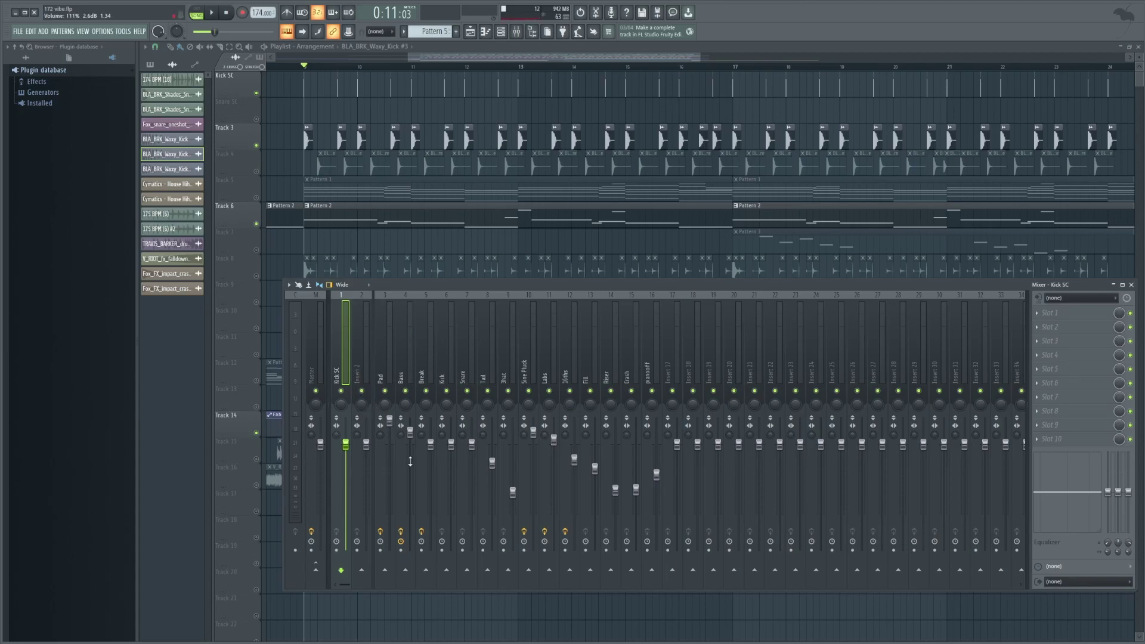
{"action": "right_click", "coordinate": [407, 573]}
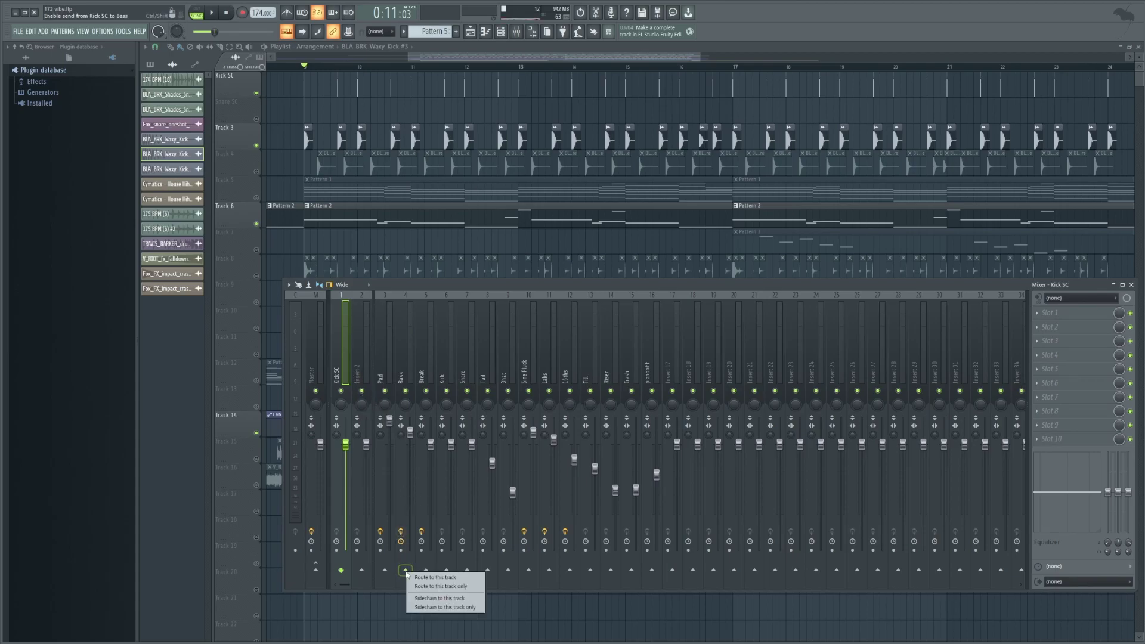
{"action": "left_click", "coordinate": [431, 599]}
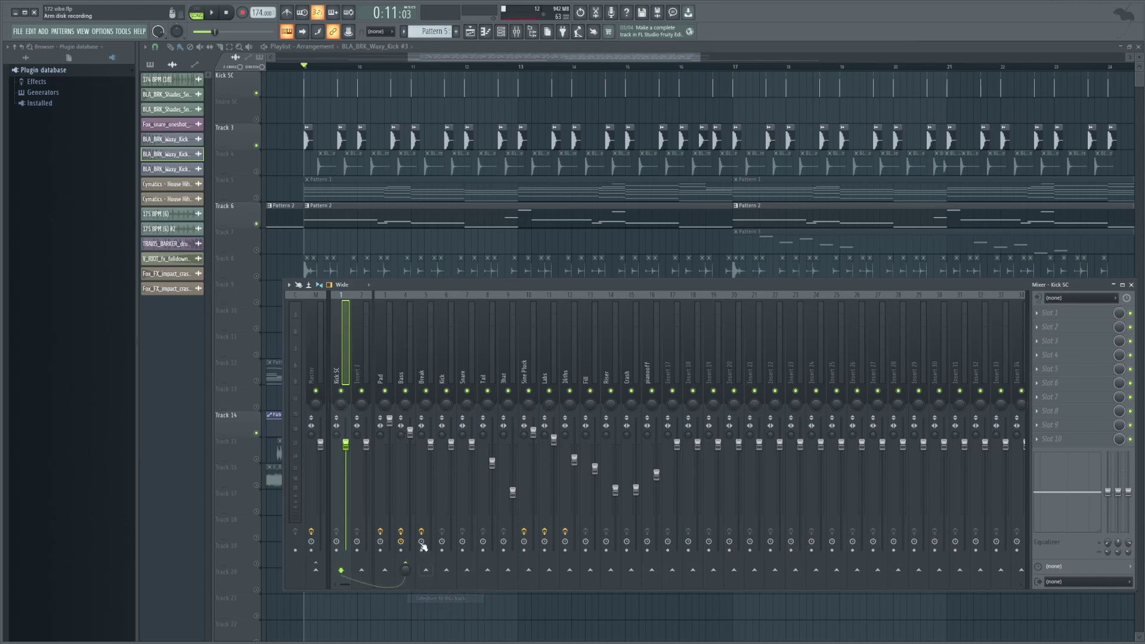
Step: Add a Fruity Limiter in slot 6 of the Bass mixer track and raise its limiter ceiling to the maximum
{"action": "left_click", "coordinate": [407, 365]}
{"action": "left_click", "coordinate": [1074, 384]}
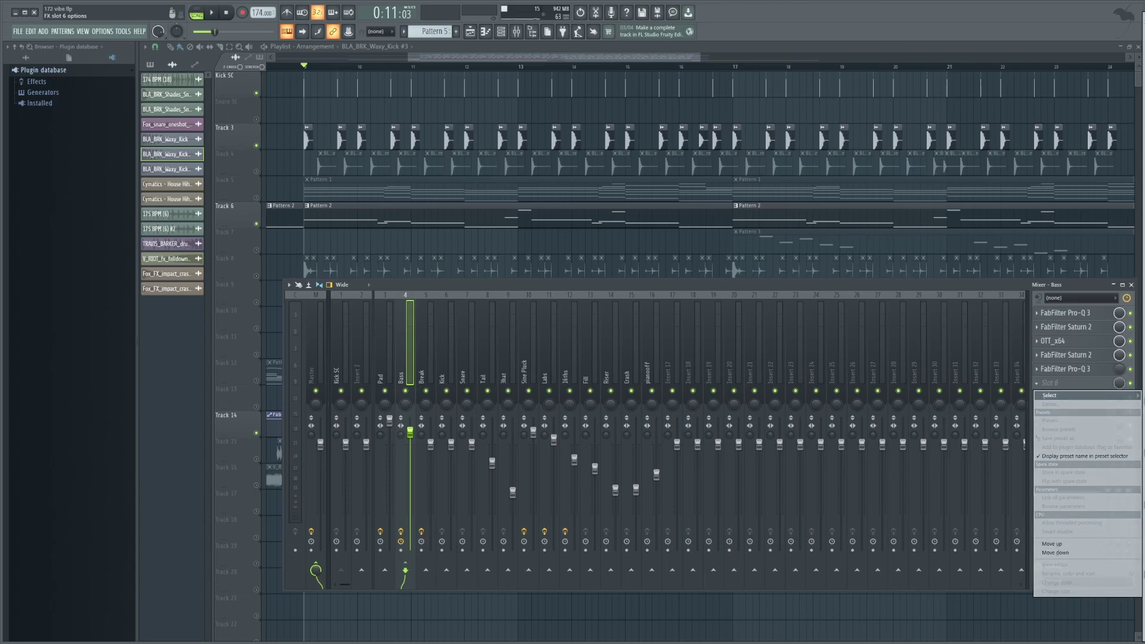
{"action": "left_click", "coordinate": [310, 276]}
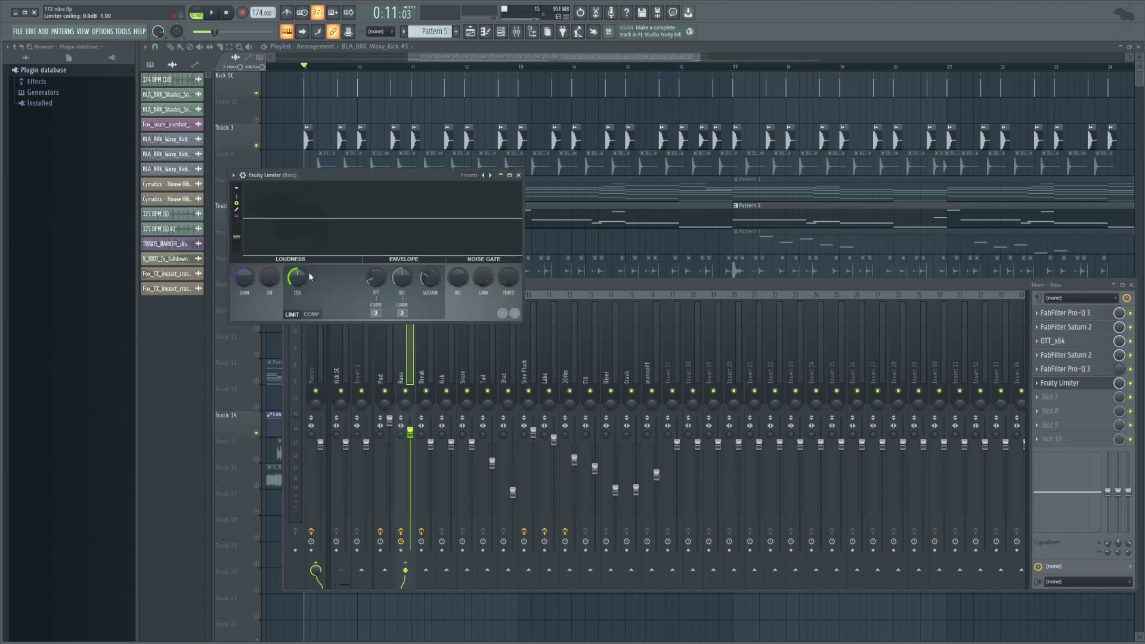
{"action": "scroll", "coordinate": [298, 277], "scroll_direction": "down", "scroll_amount": 5}
{"action": "left_click_drag", "start_coordinate": [307, 224], "coordinate": [310, 205]}
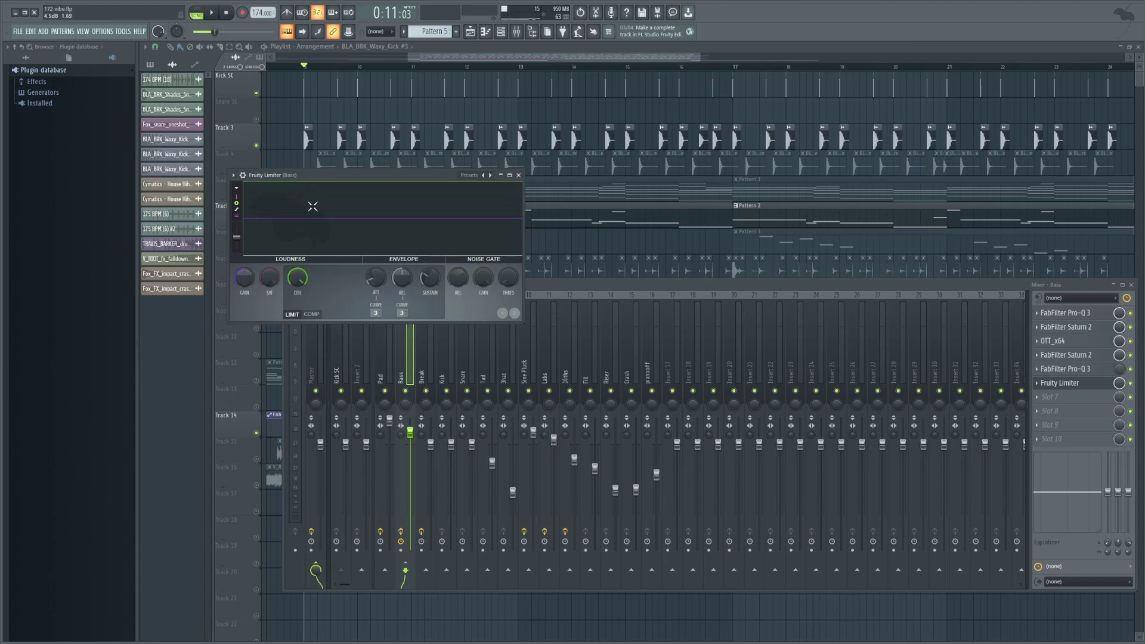
Step: Switch the Fruity Limiter to compressor mode and set its sidechain input to 1
{"action": "left_click", "coordinate": [311, 314]}
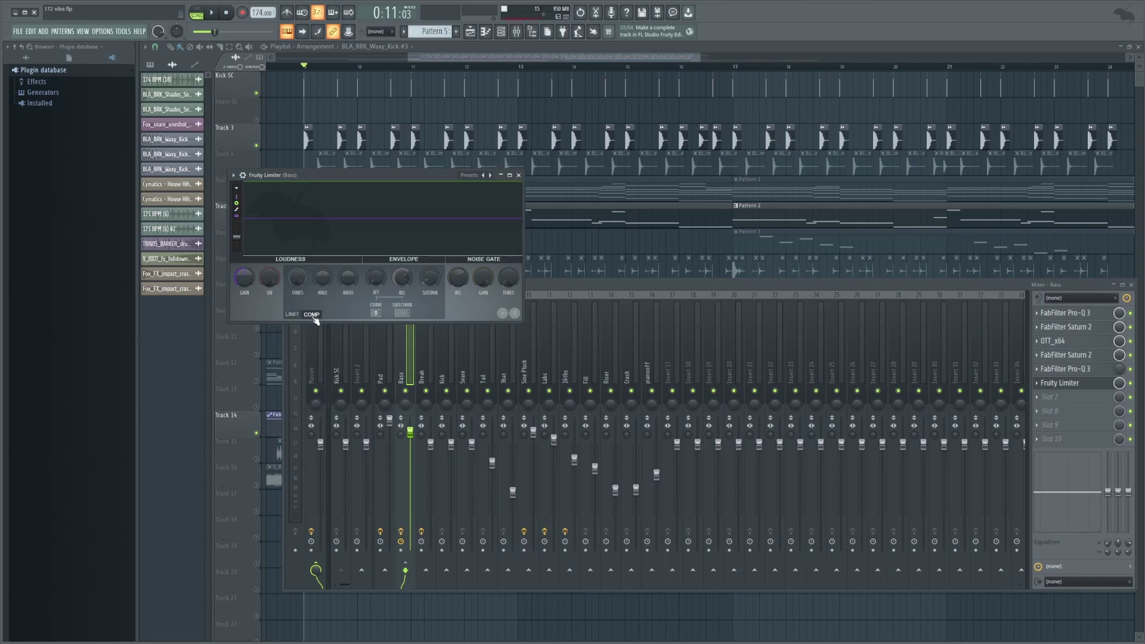
{"action": "left_click", "coordinate": [402, 314]}
{"action": "left_click", "coordinate": [407, 327]}
Step: Lower the compressor's threshold, raise its knee and ratio, and set its release to about 207 ms
{"action": "left_click_drag", "start_coordinate": [297, 276], "coordinate": [297, 334]}
{"action": "left_click_drag", "start_coordinate": [330, 284], "coordinate": [348, 263]}
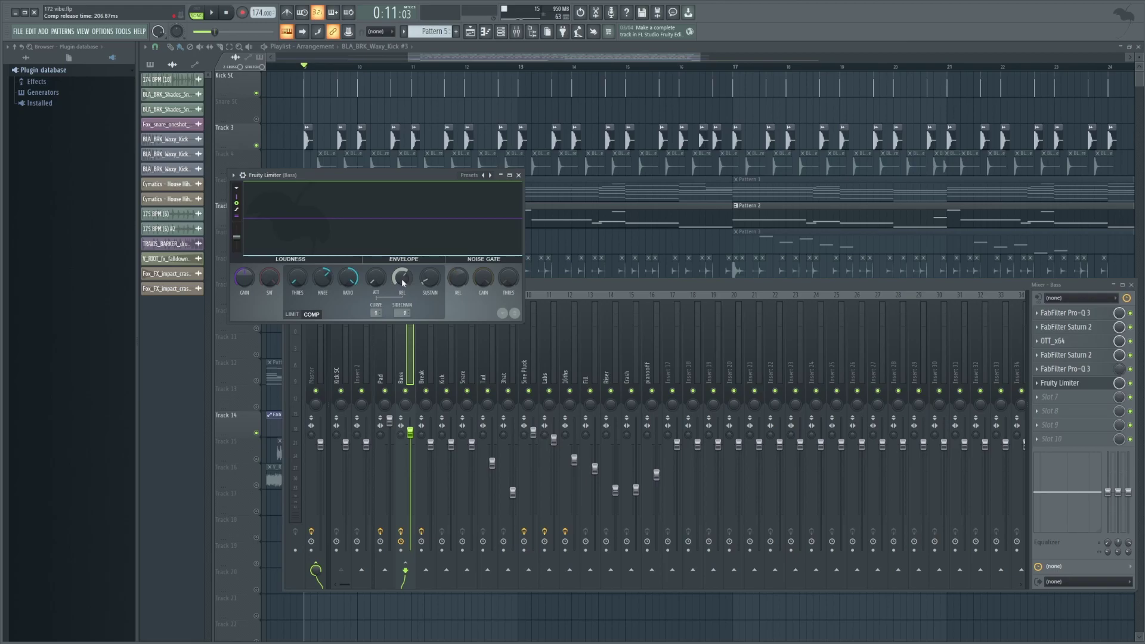
{"action": "left_click_drag", "start_coordinate": [370, 176], "coordinate": [869, 182]}
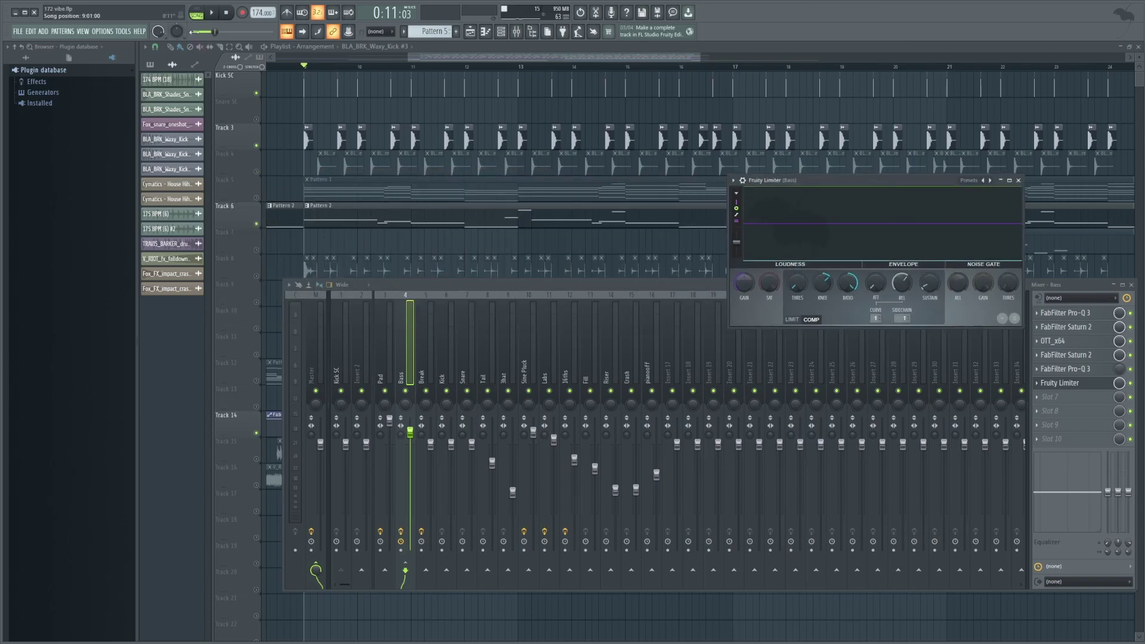
Step: Play back the kick and bass briefly to examine the ducking curve in the Fruity Limiter
{"action": "left_click", "coordinate": [213, 13]}
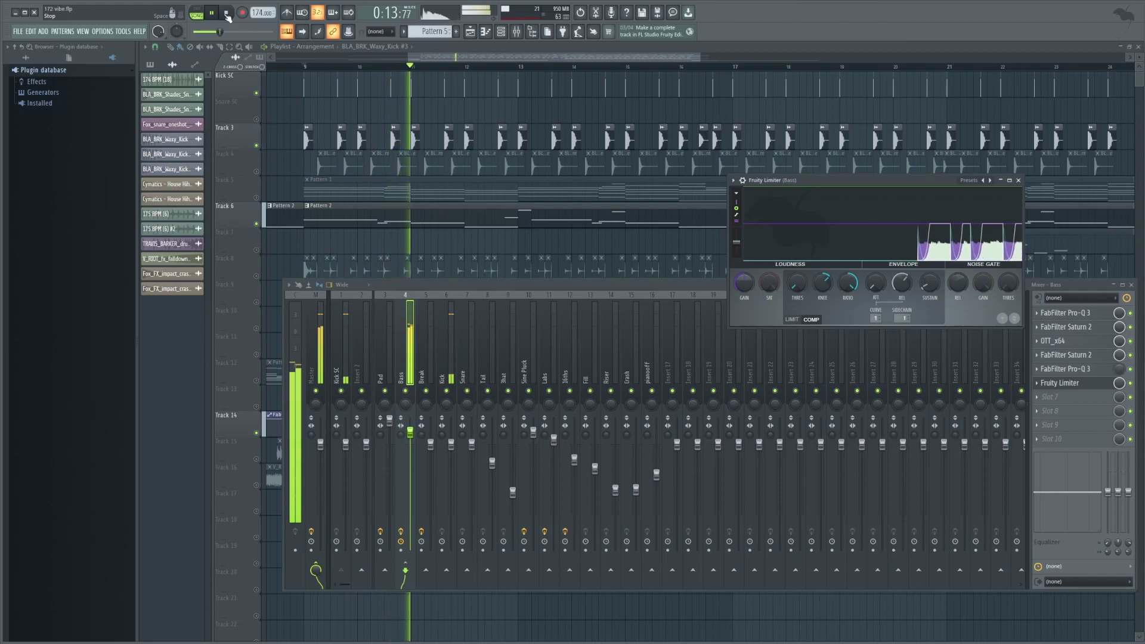
{"action": "left_click", "coordinate": [226, 13]}
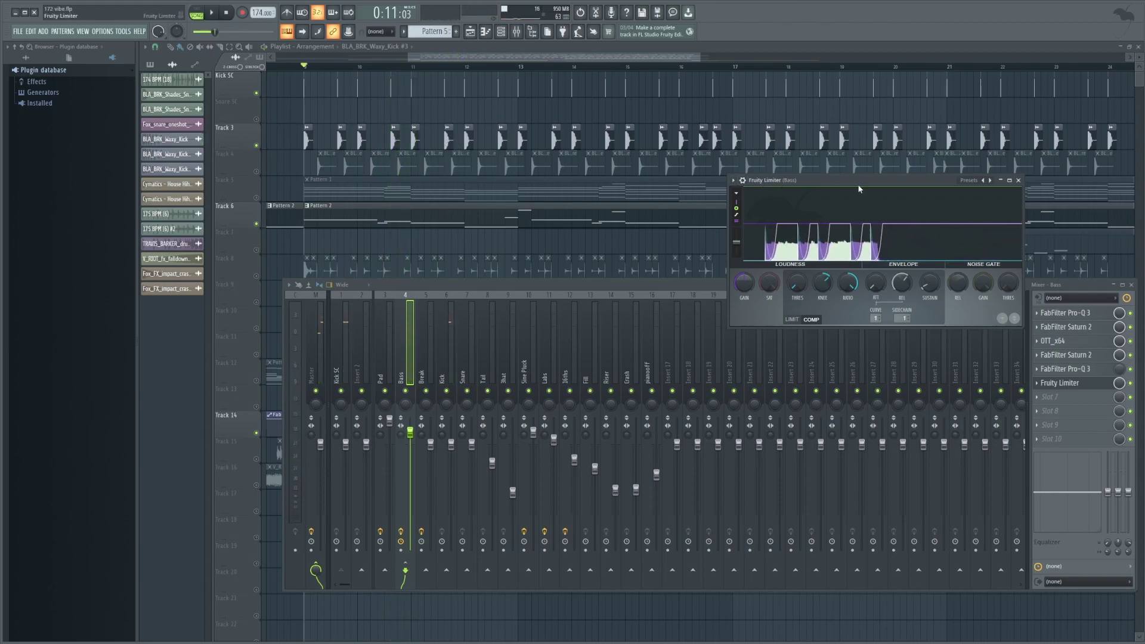
{"action": "left_click_drag", "start_coordinate": [916, 180], "coordinate": [852, 186]}
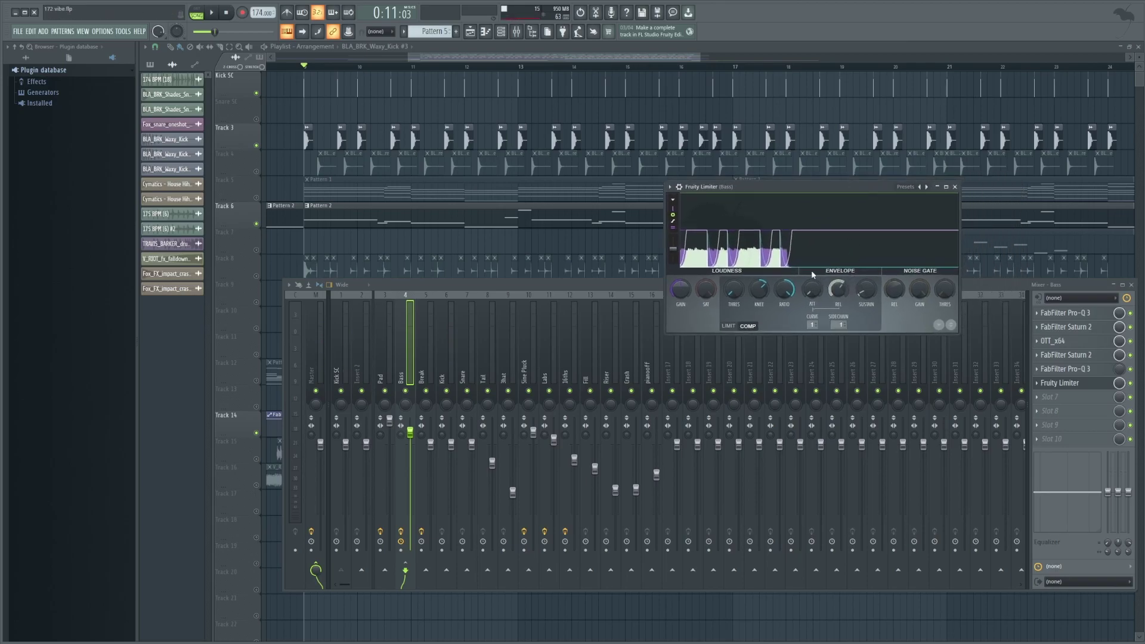
Step: Shorten the compressor's release to about 72 ms and slightly reduce its ratio while playing back the kick and bass
{"action": "left_click_drag", "start_coordinate": [777, 213], "coordinate": [743, 212]}
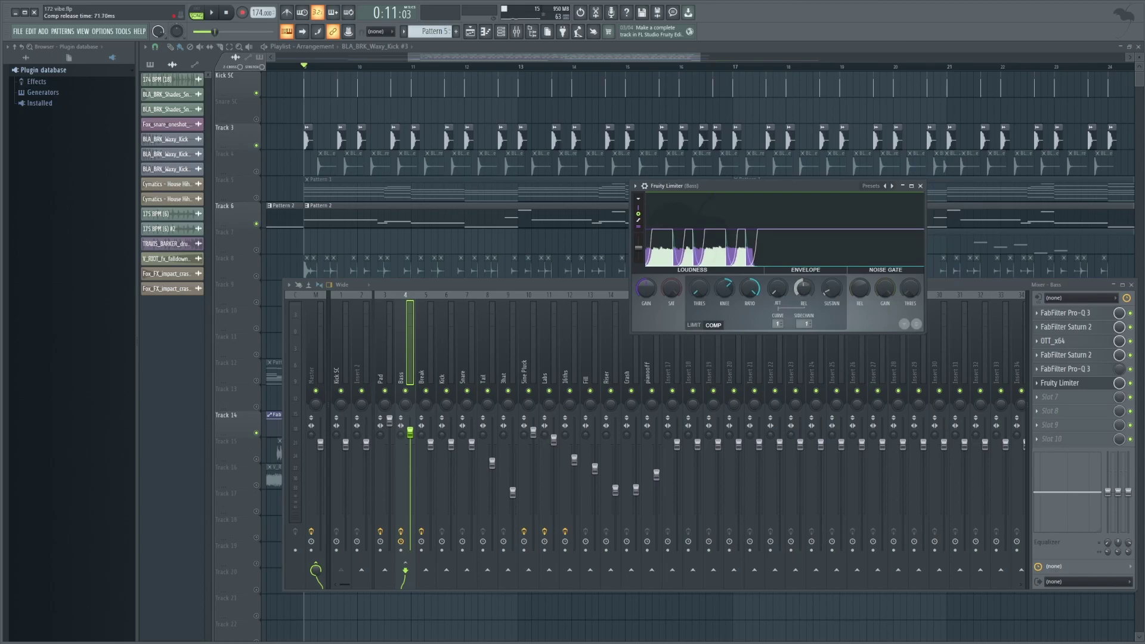
{"action": "left_click", "coordinate": [217, 16]}
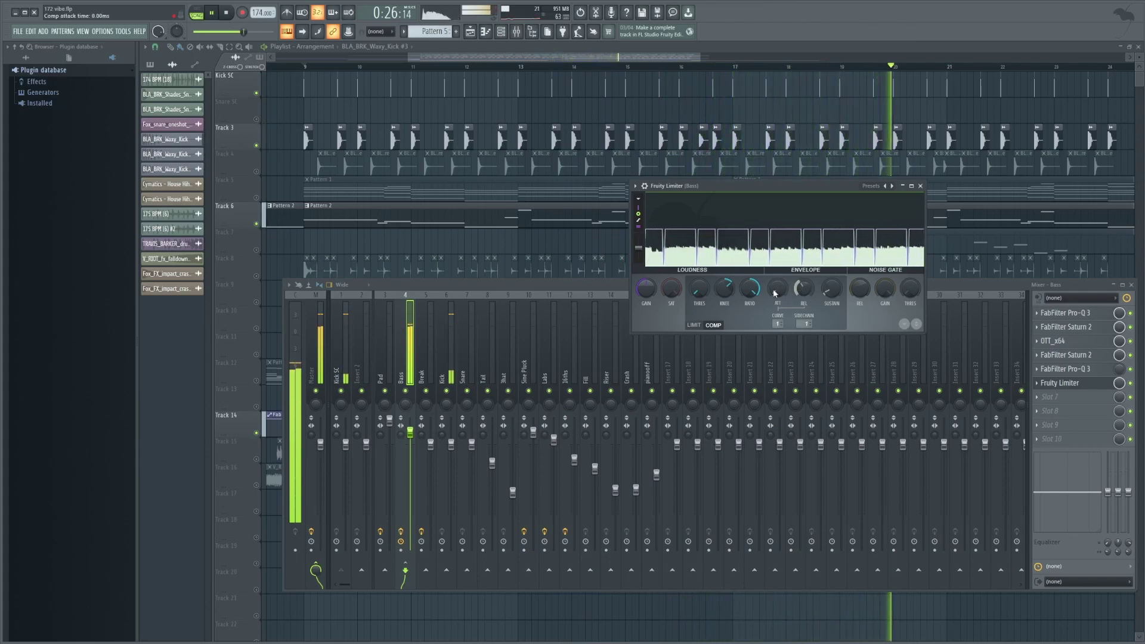
{"action": "left_click_drag", "start_coordinate": [749, 289], "coordinate": [745, 287]}
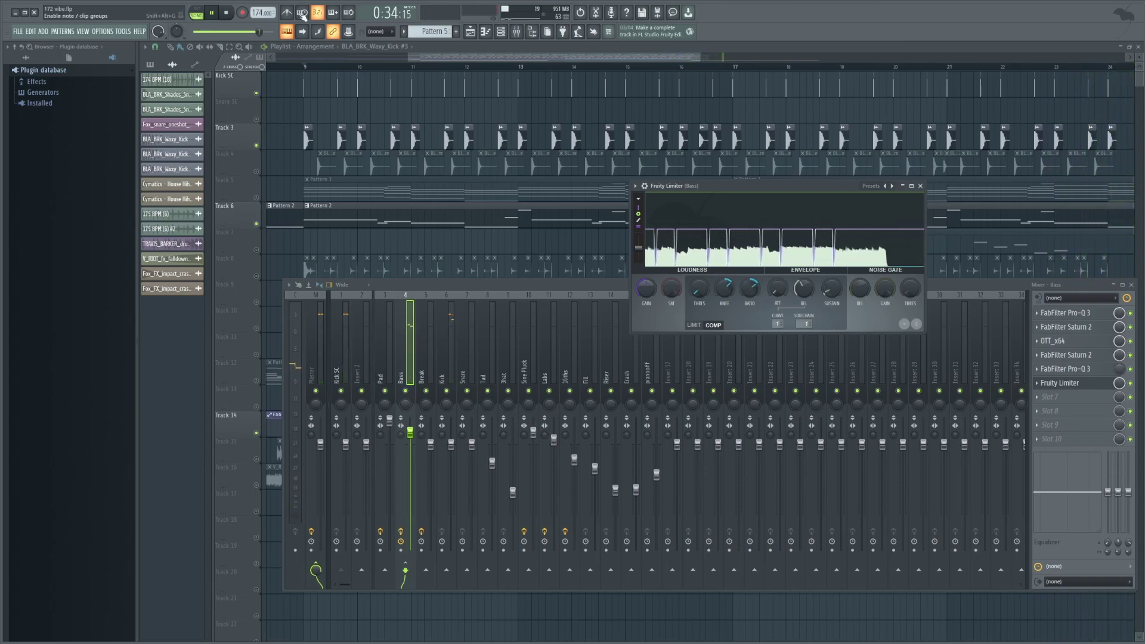
Step: Stop playback and remove the Fruity Limiter from the Bass mixer track
{"action": "key", "text": "space"}
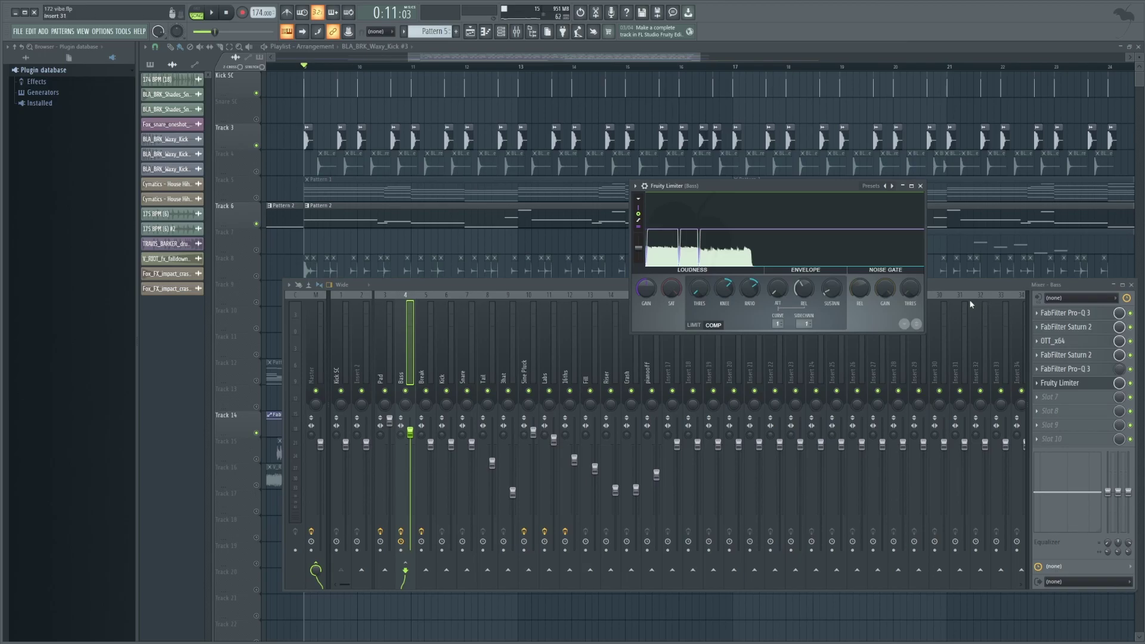
{"action": "left_click", "coordinate": [1041, 387]}
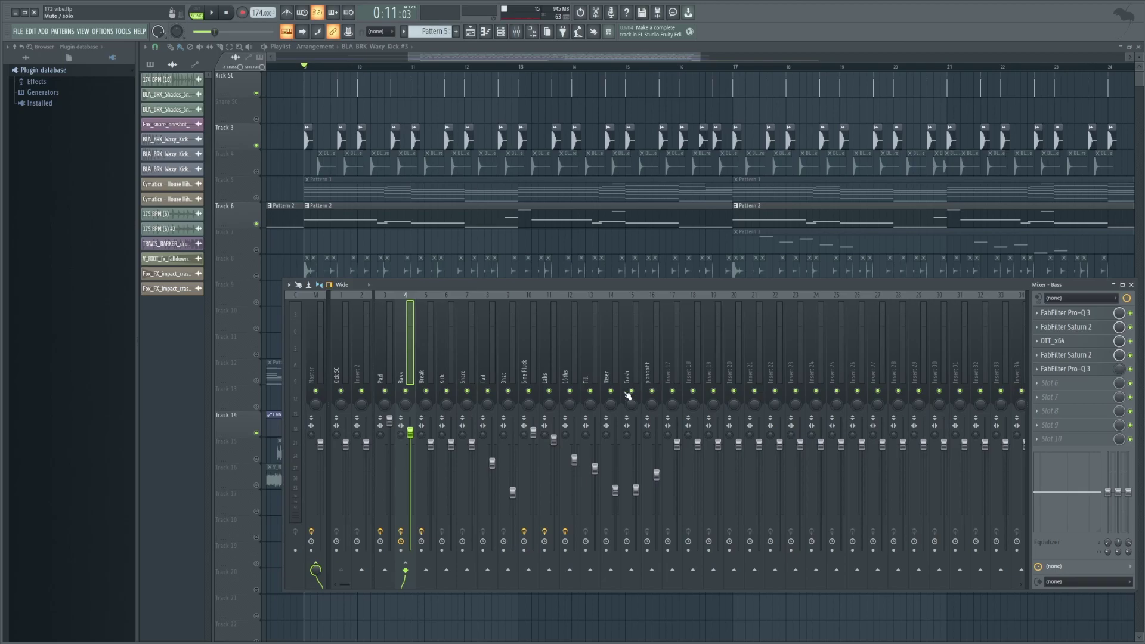
Step: Route the Pad and Bass mixer tracks only to Insert 17 instead of the Master
{"action": "left_click", "coordinate": [389, 376]}
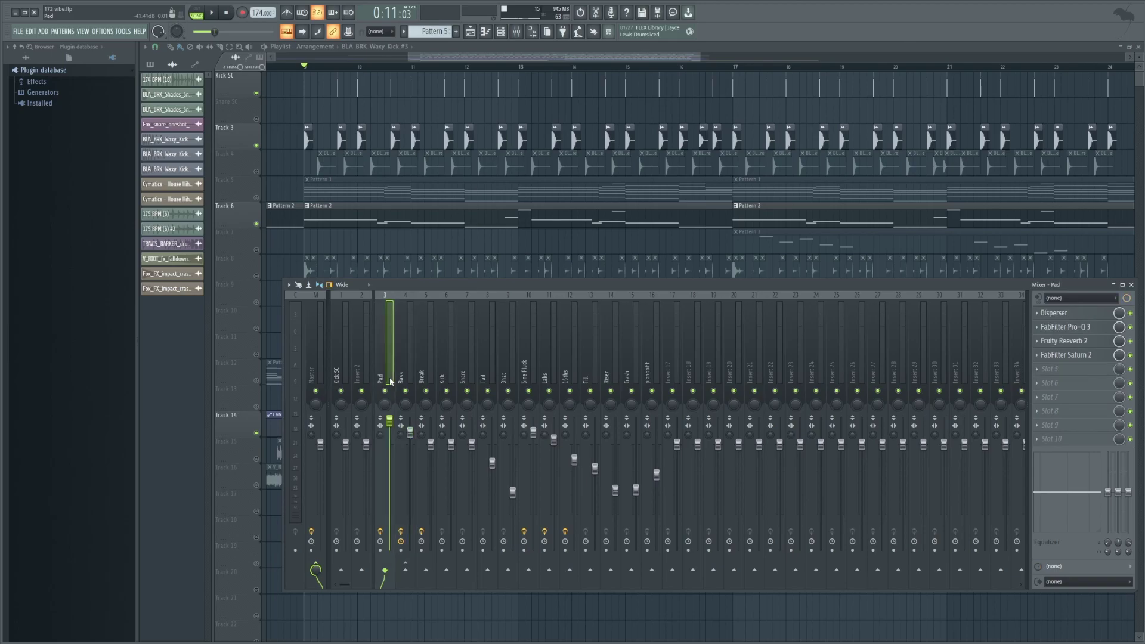
{"action": "right_click", "coordinate": [676, 574]}
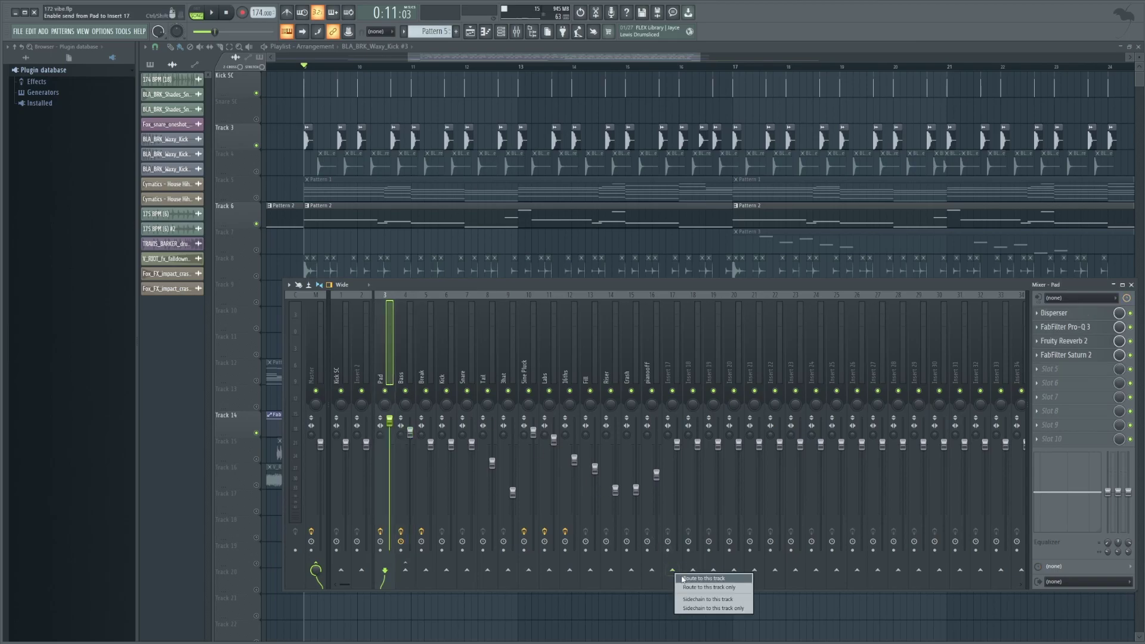
{"action": "left_click", "coordinate": [686, 587]}
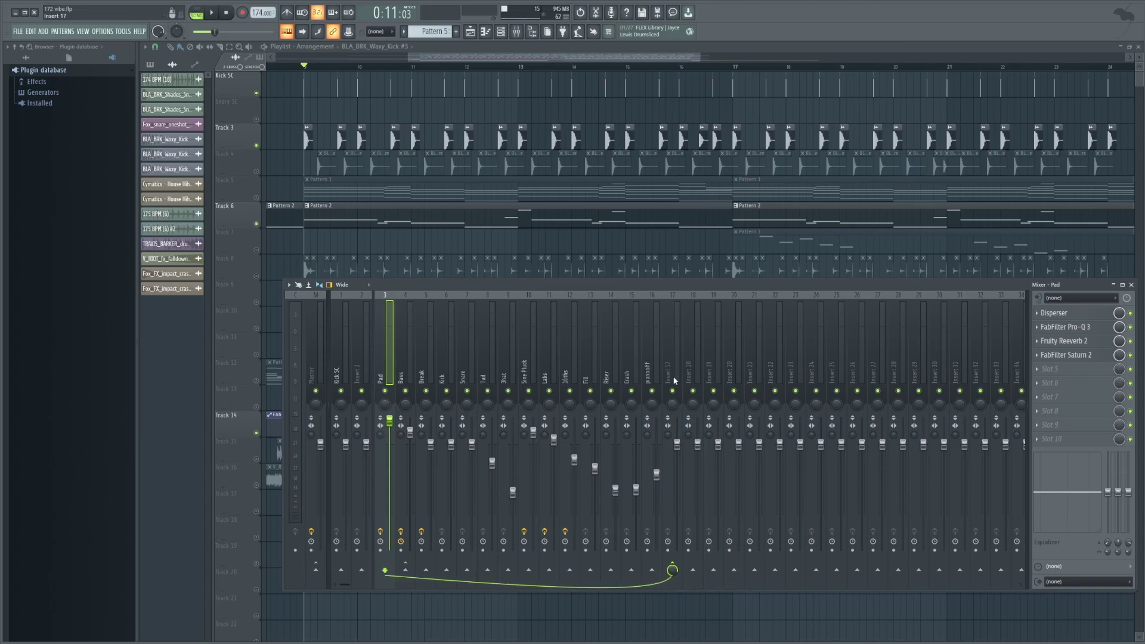
{"action": "left_click", "coordinate": [407, 372]}
{"action": "right_click", "coordinate": [680, 571]}
{"action": "left_click", "coordinate": [686, 588]}
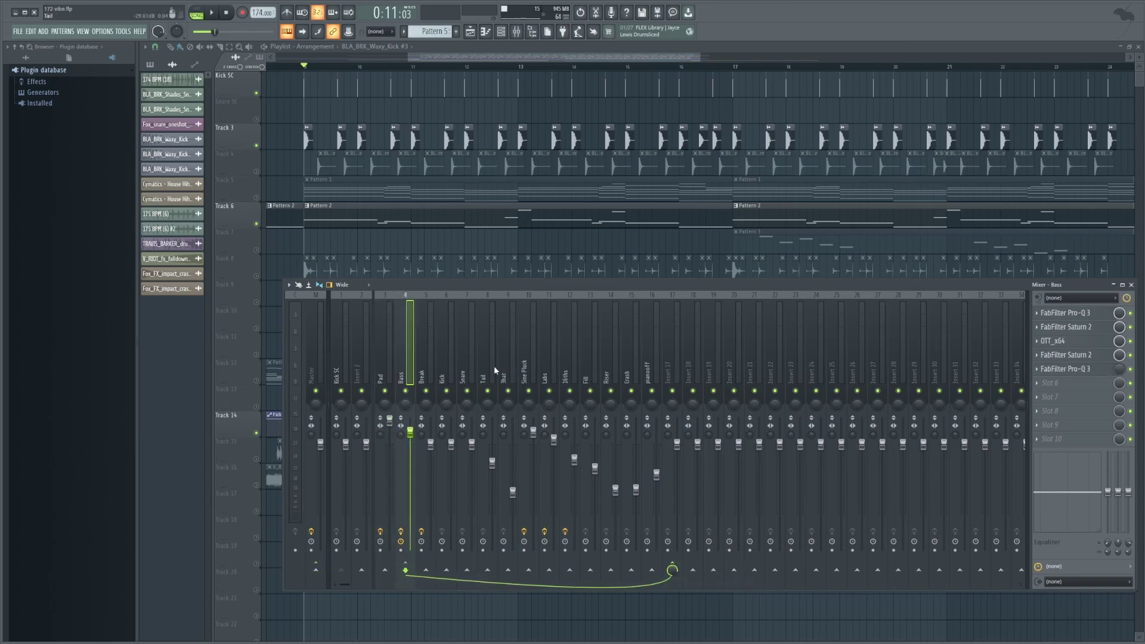
Step: Play back the kick and bass briefly to check the signal arriving at Insert 17
{"action": "left_click", "coordinate": [650, 375]}
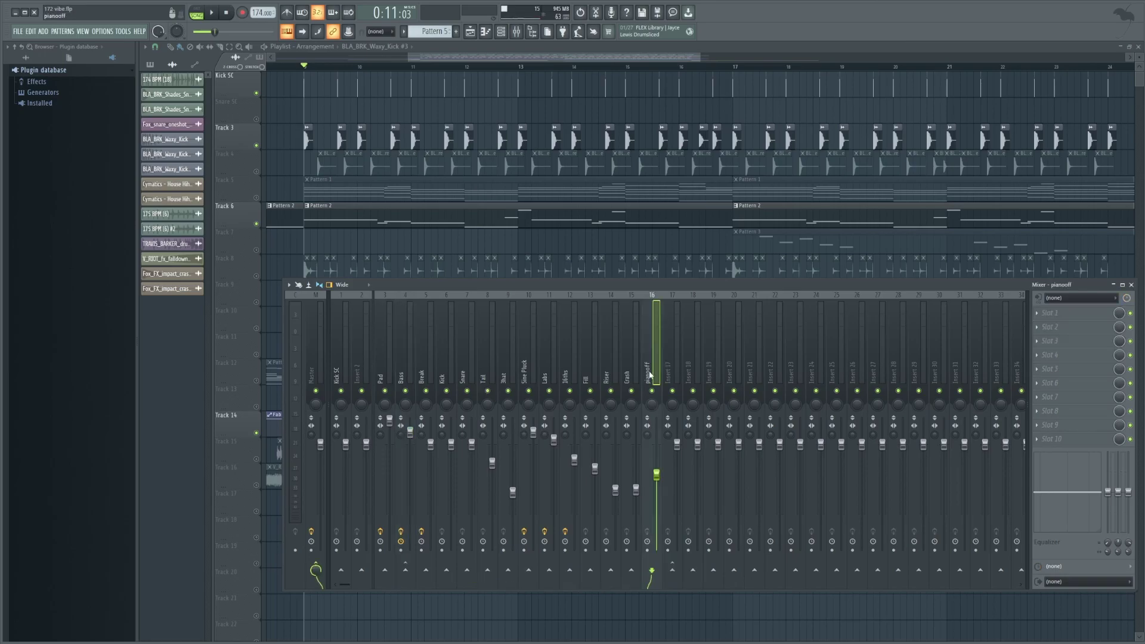
{"action": "key", "text": "space"}
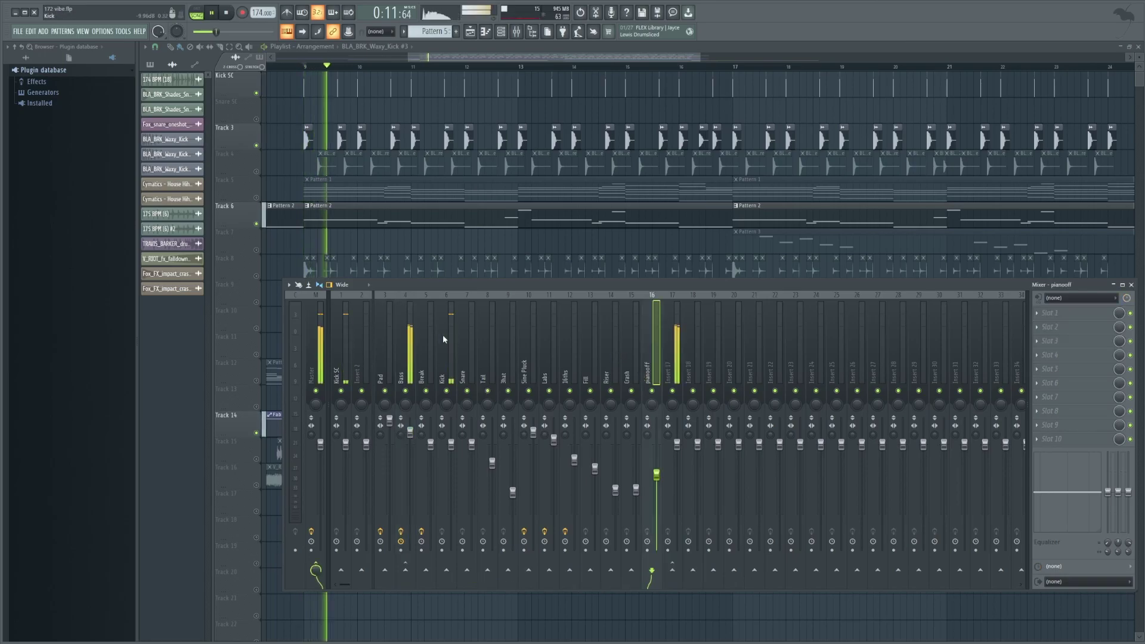
{"action": "key", "text": "space"}
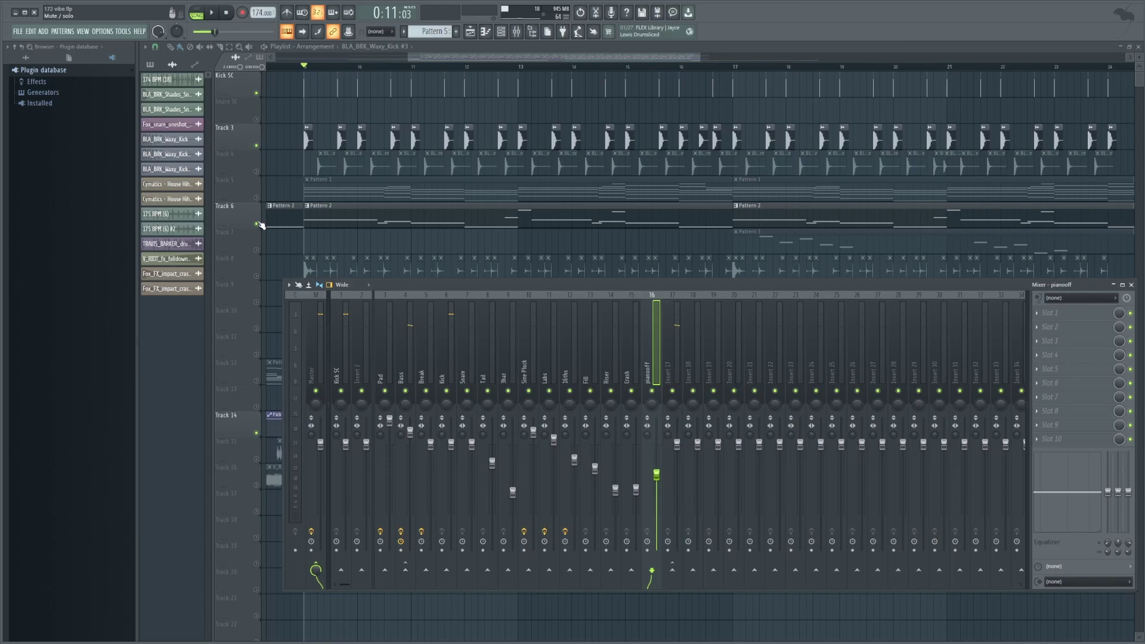
Step: Unmute all playlist tracks and play the full arrangement briefly to check the mixer levels
{"action": "key", "text": "F9"}
{"action": "left_click", "coordinate": [516, 34]}
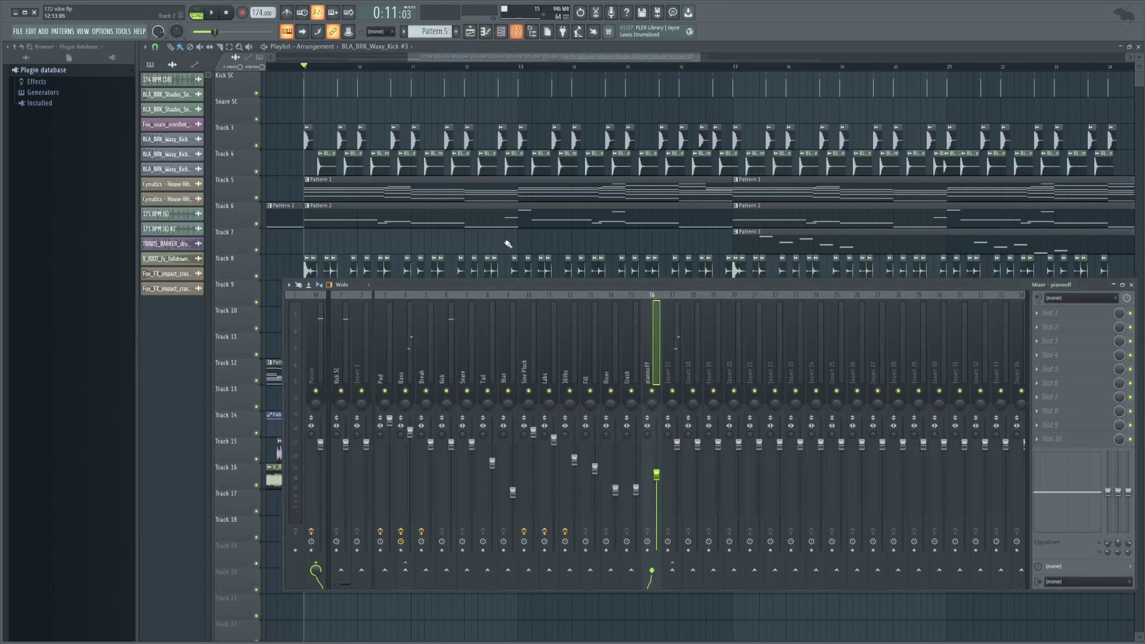
{"action": "key", "text": "space"}
{"action": "left_click", "coordinate": [328, 359]}
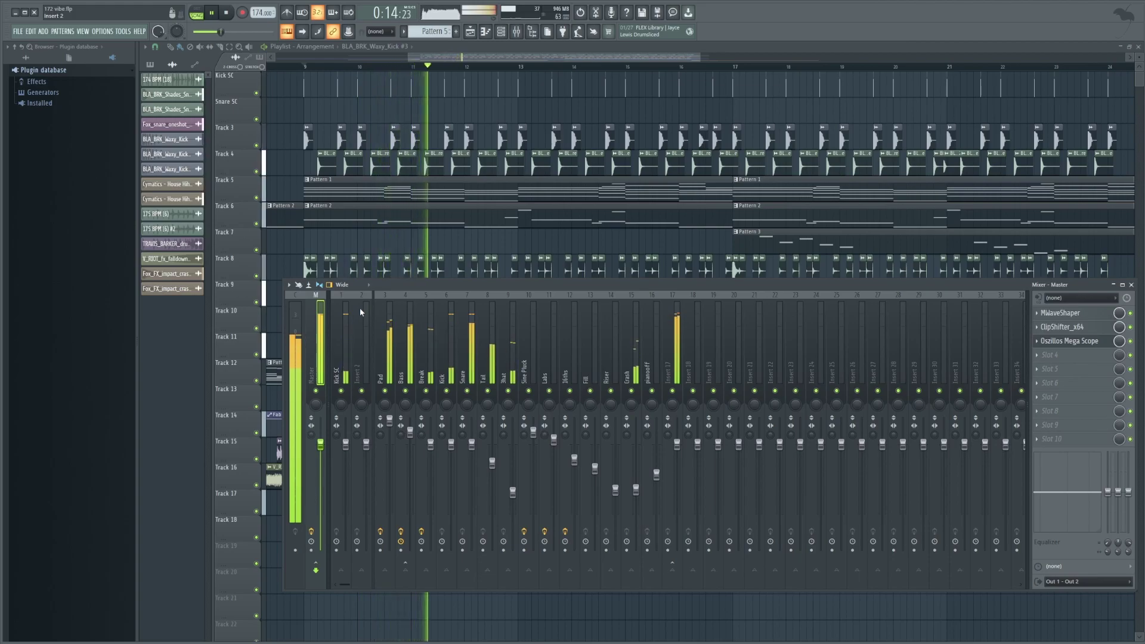
{"action": "key", "text": "space"}
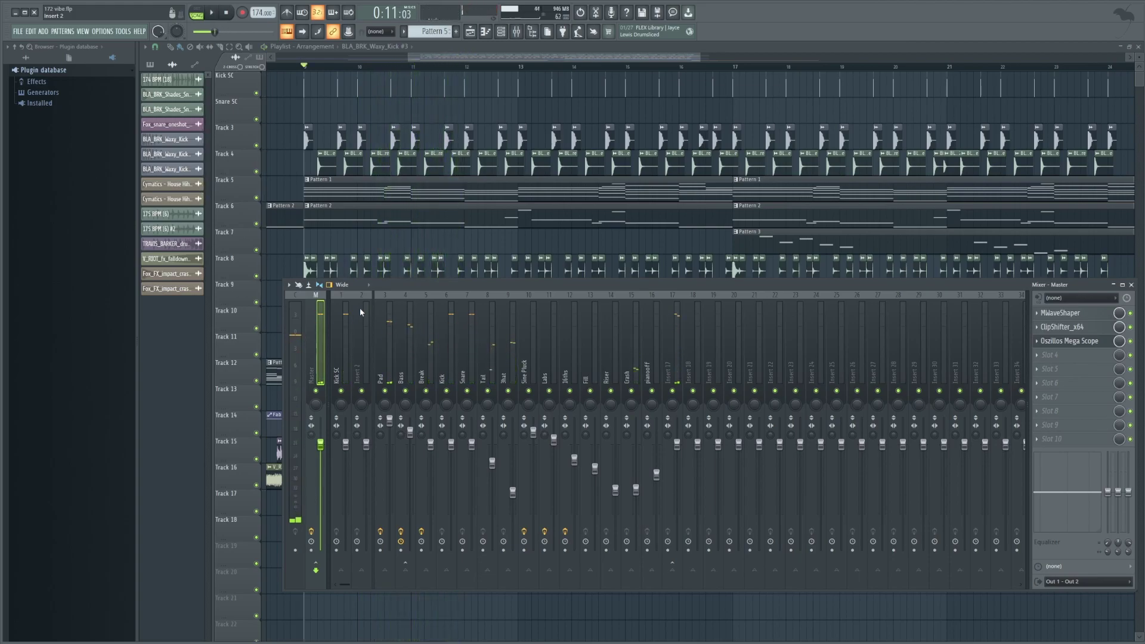
Step: Remove the Kick SC send to the Bass track and sidechain Kick SC to Insert 17 instead
{"action": "left_click", "coordinate": [674, 371]}
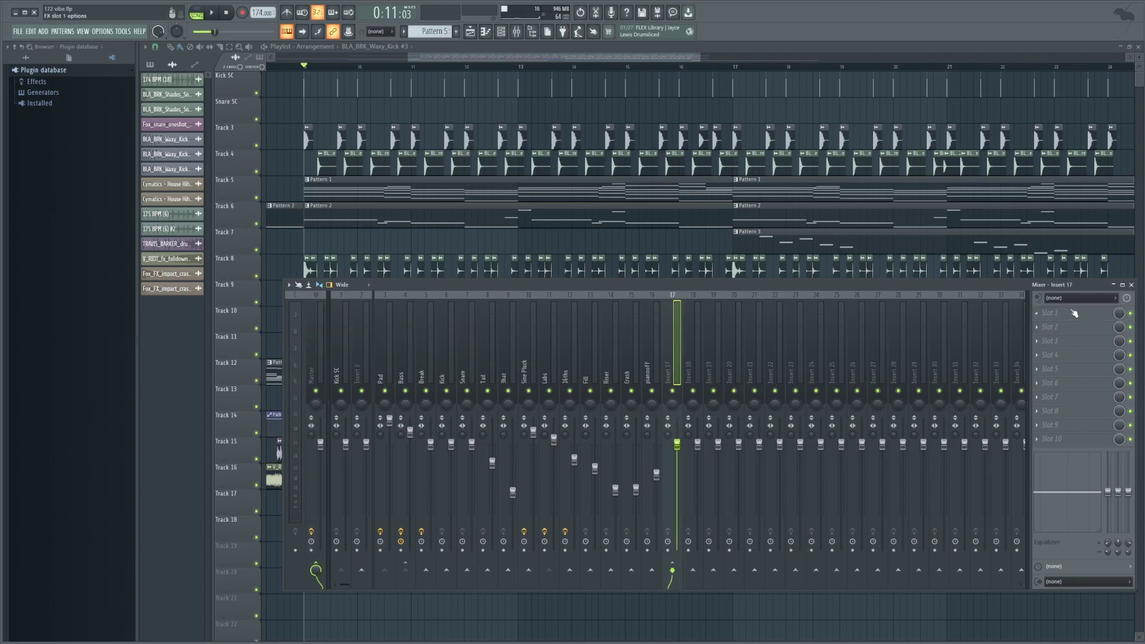
{"action": "left_click", "coordinate": [341, 358]}
{"action": "left_click", "coordinate": [404, 568]}
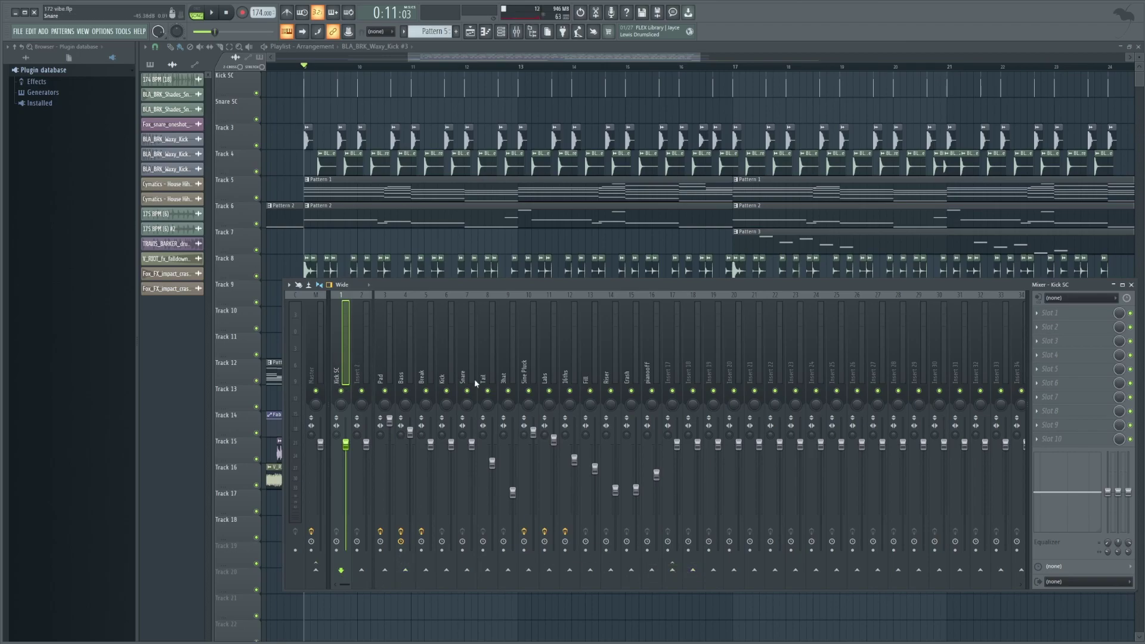
{"action": "right_click", "coordinate": [672, 568]}
{"action": "left_click", "coordinate": [690, 599]}
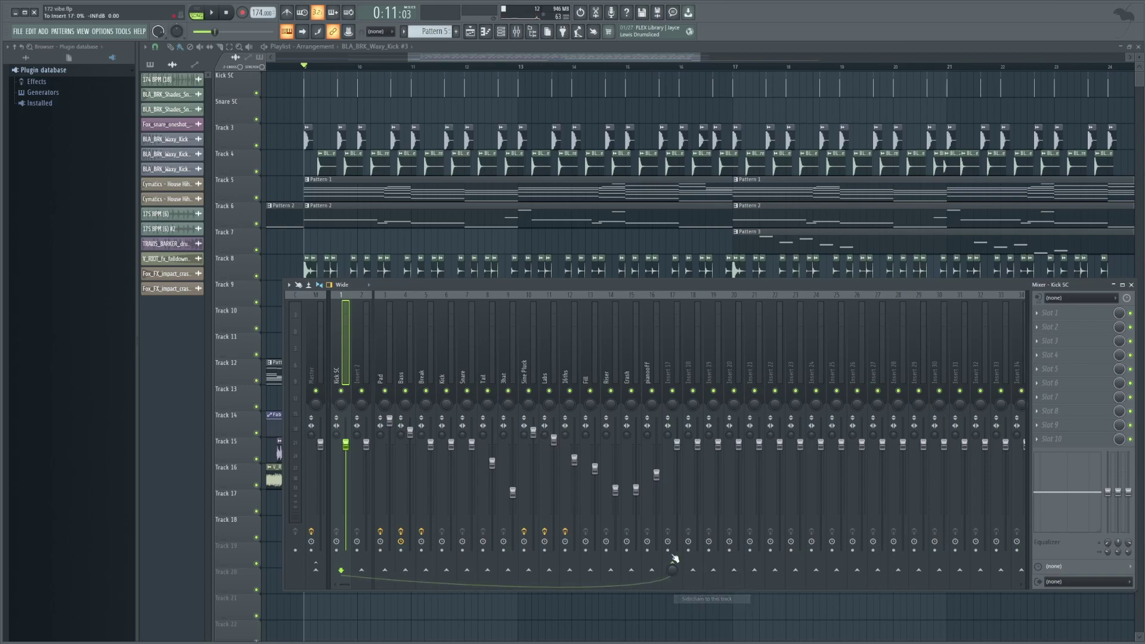
Step: Load FabFilter Pro-MB into the first effect slot of Insert 17
{"action": "left_click", "coordinate": [675, 349]}
{"action": "left_click", "coordinate": [1088, 313]}
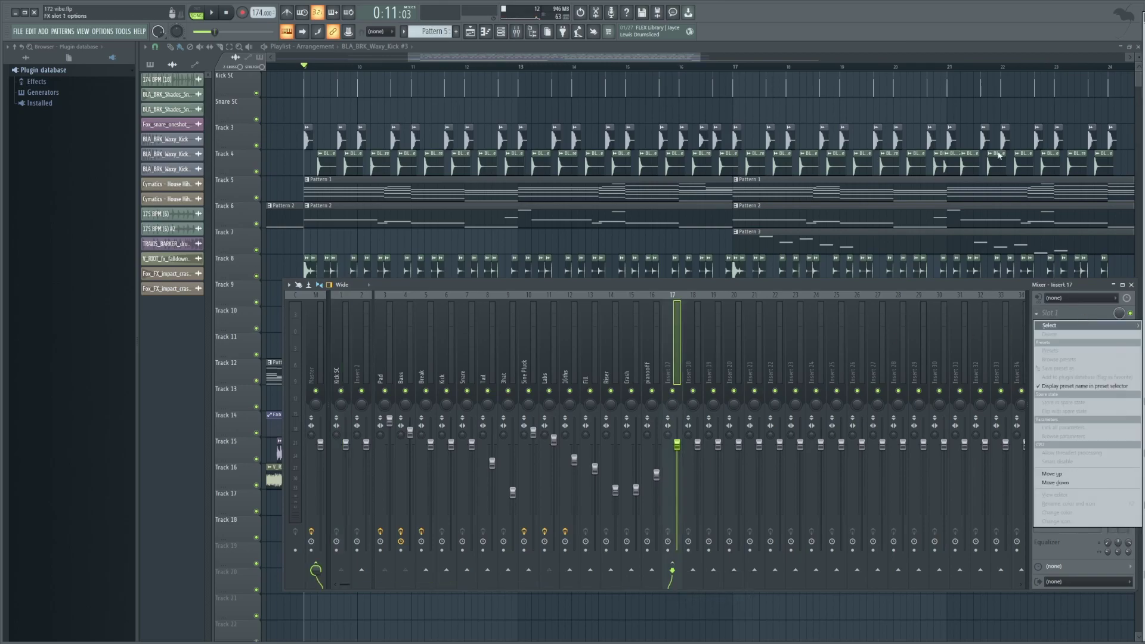
{"action": "left_click", "coordinate": [978, 334]}
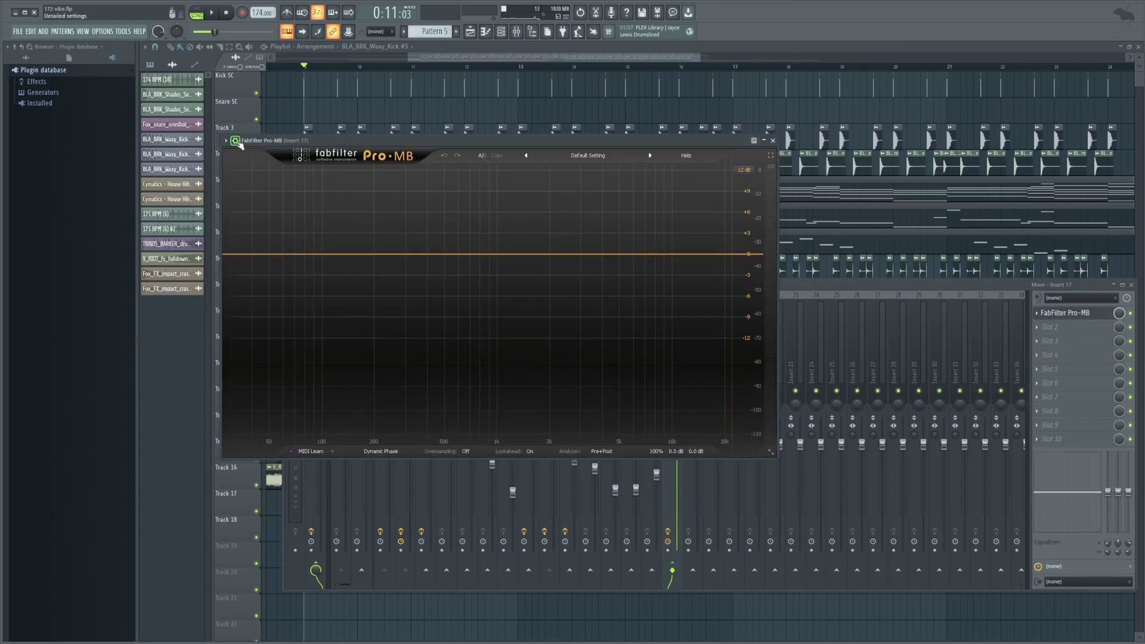
Step: Assign the incoming sidechain signal to Pro-MB's stereo side chain input in its processing connections, and return to the plugin interface
{"action": "left_click", "coordinate": [235, 142]}
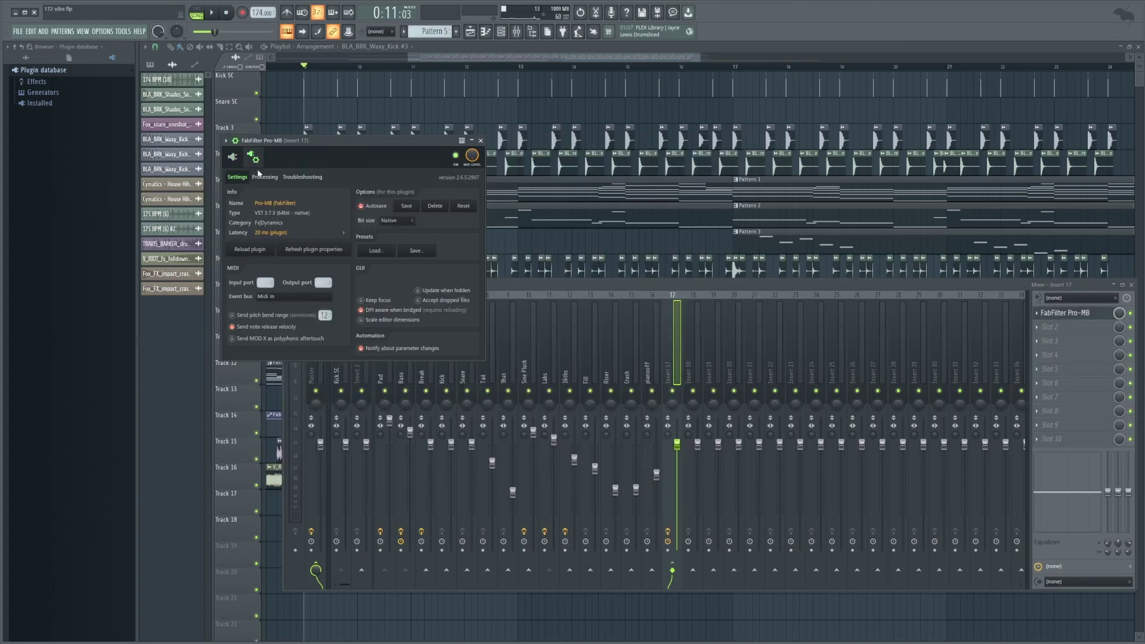
{"action": "left_click", "coordinate": [264, 177]}
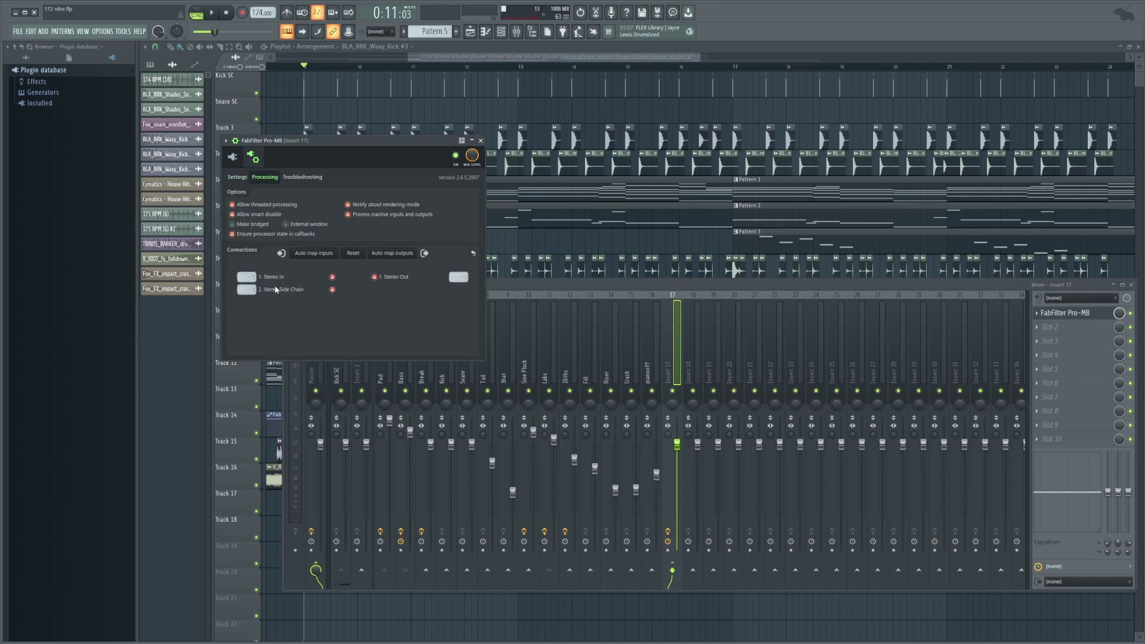
{"action": "left_click", "coordinate": [247, 289]}
{"action": "left_click", "coordinate": [260, 311]}
{"action": "left_click", "coordinate": [233, 157]}
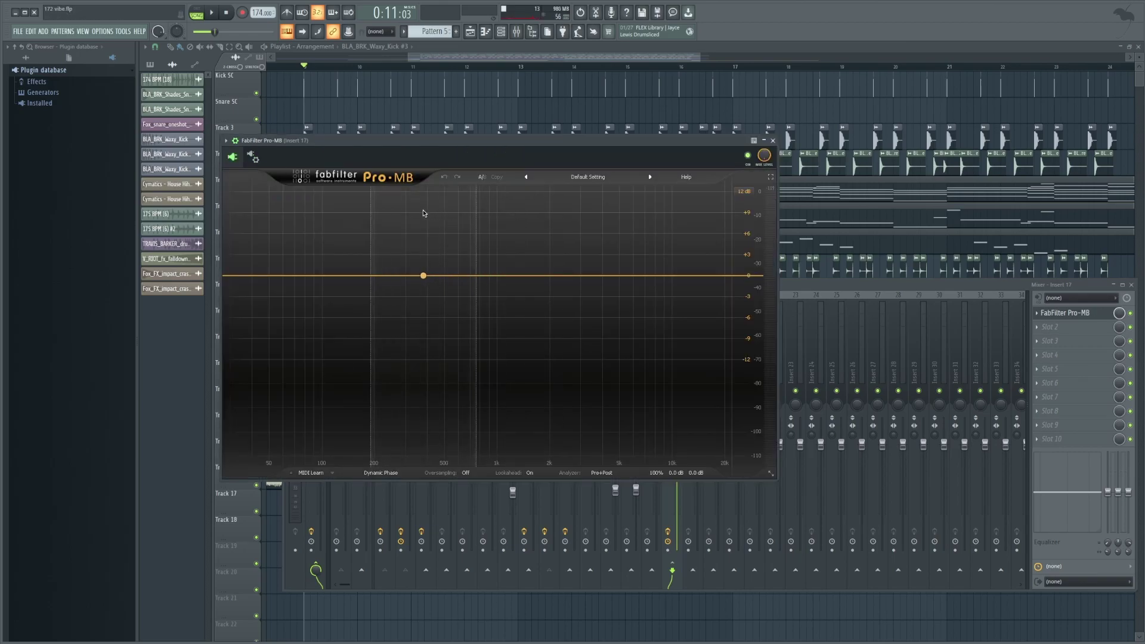
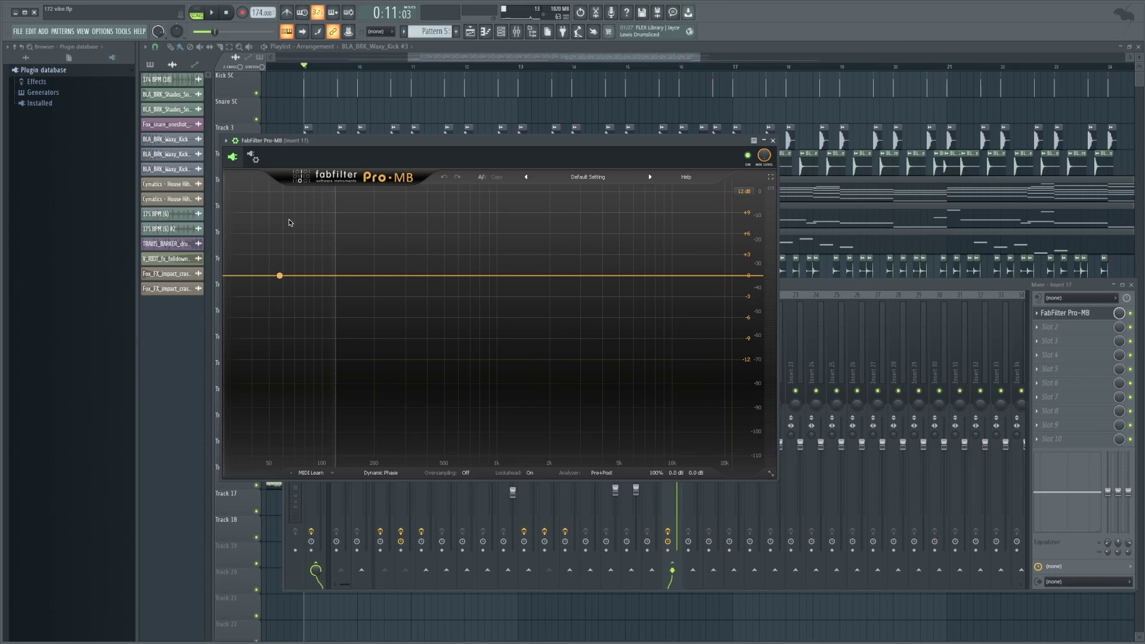
Step: Create a Pro-MB low band up to about 150 Hz, using the external, free side chain and 0% attack
{"action": "left_click_drag", "start_coordinate": [336, 245], "coordinate": [353, 247]}
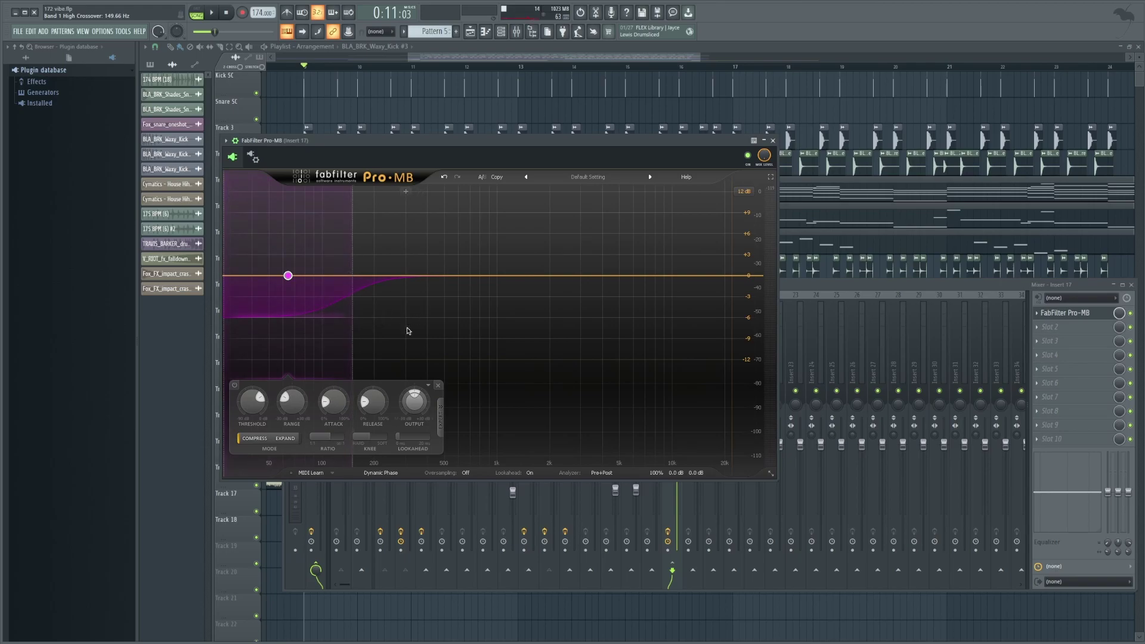
{"action": "left_click", "coordinate": [441, 412]}
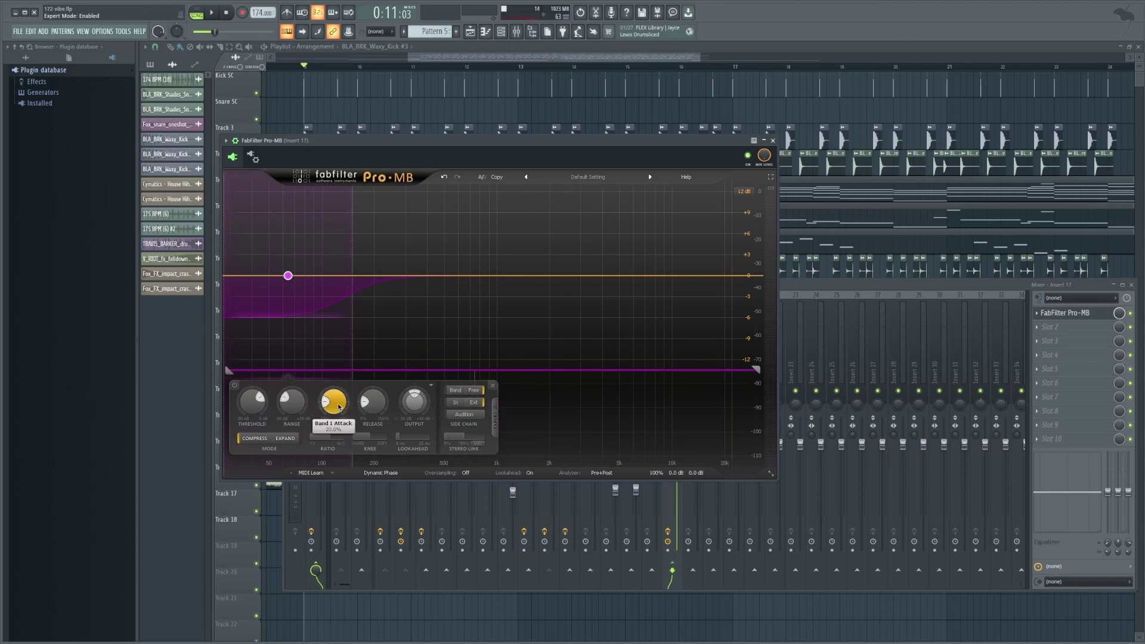
{"action": "mouse_move", "coordinate": [339, 407]}
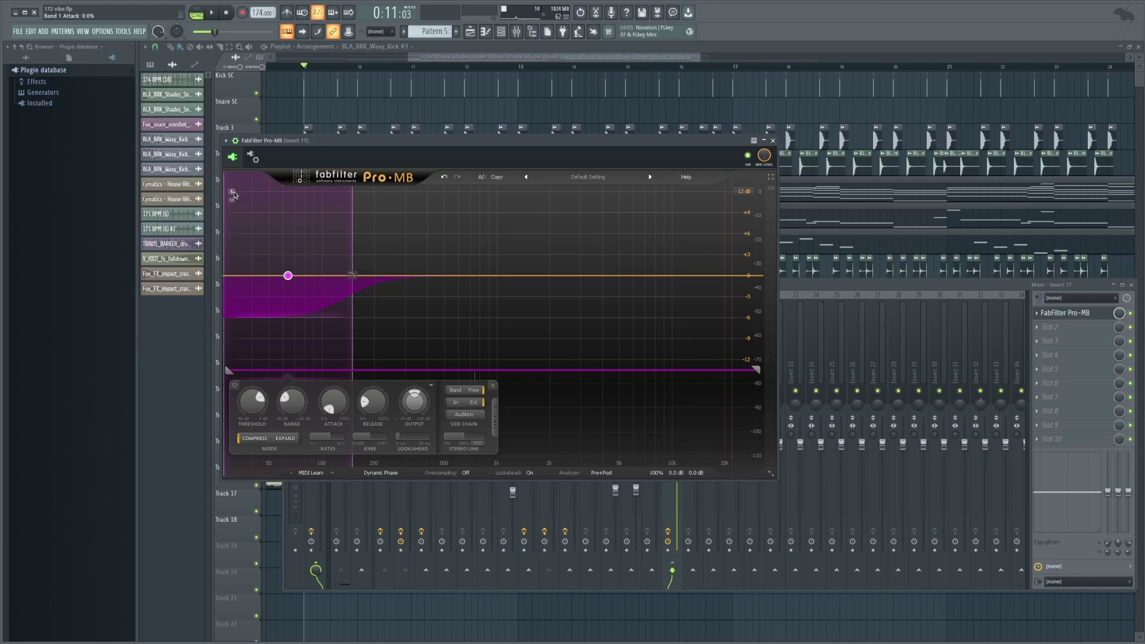
Step: Solo the low band and, during playback, set its range to about -30 dB and lower its threshold to the minimum
{"action": "left_click", "coordinate": [233, 193]}
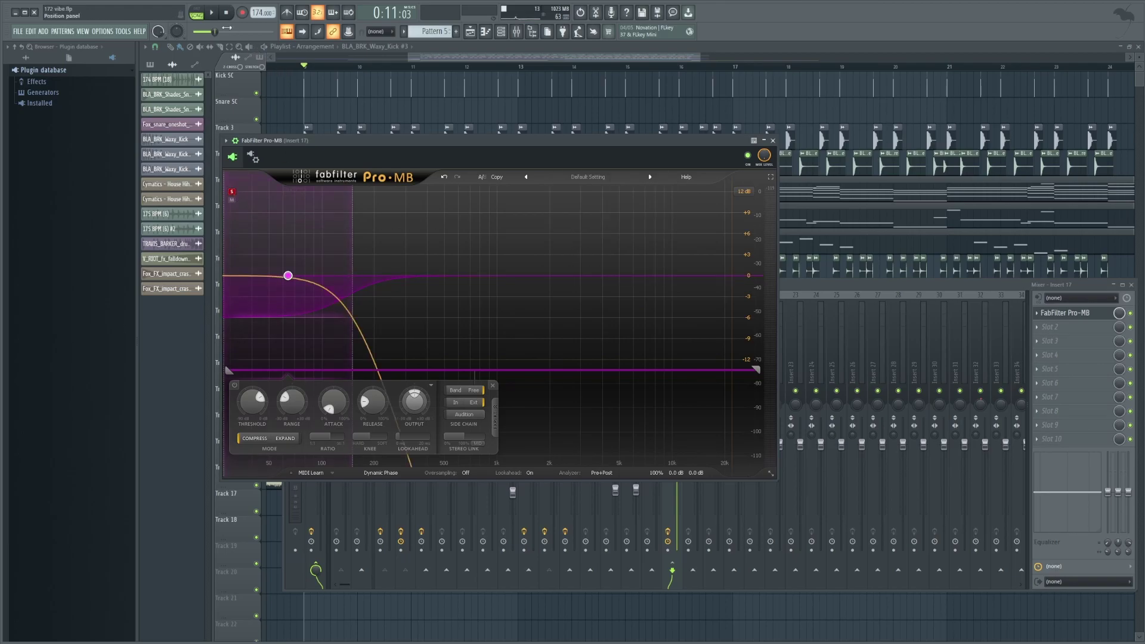
{"action": "left_click", "coordinate": [220, 13]}
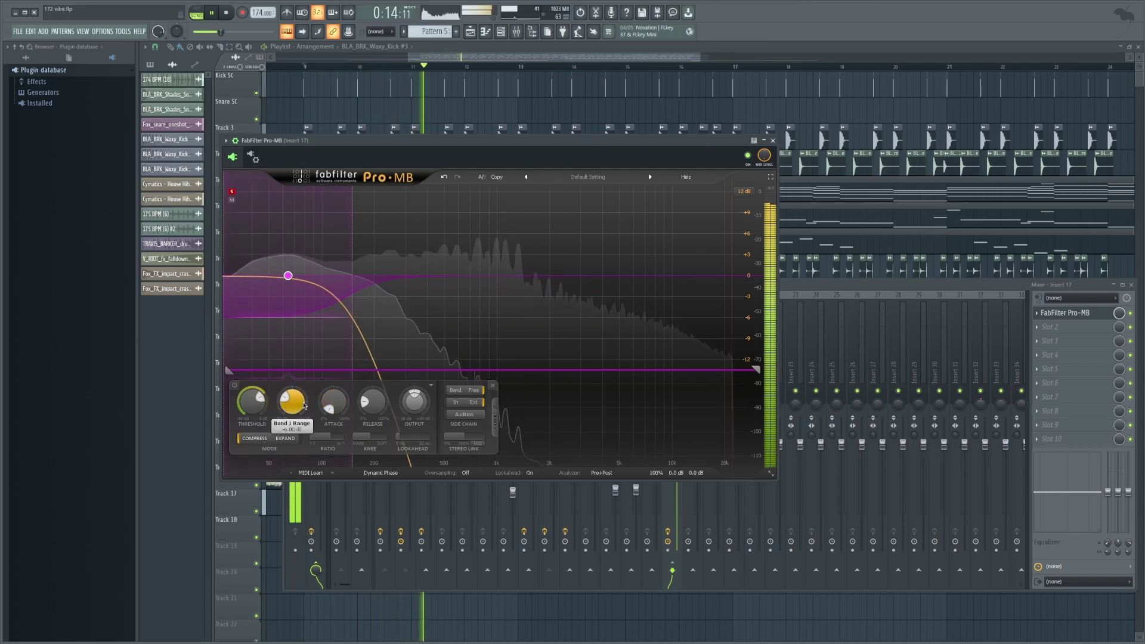
{"action": "left_click_drag", "start_coordinate": [302, 405], "coordinate": [279, 452]}
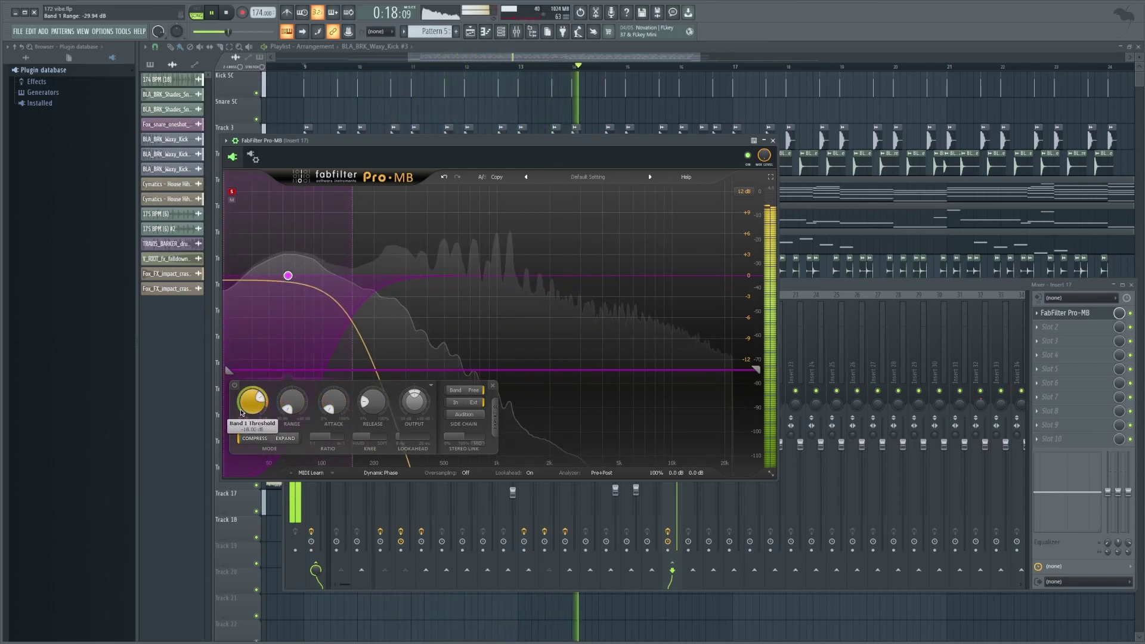
{"action": "left_click_drag", "start_coordinate": [245, 408], "coordinate": [239, 475]}
{"action": "key", "text": "space"}
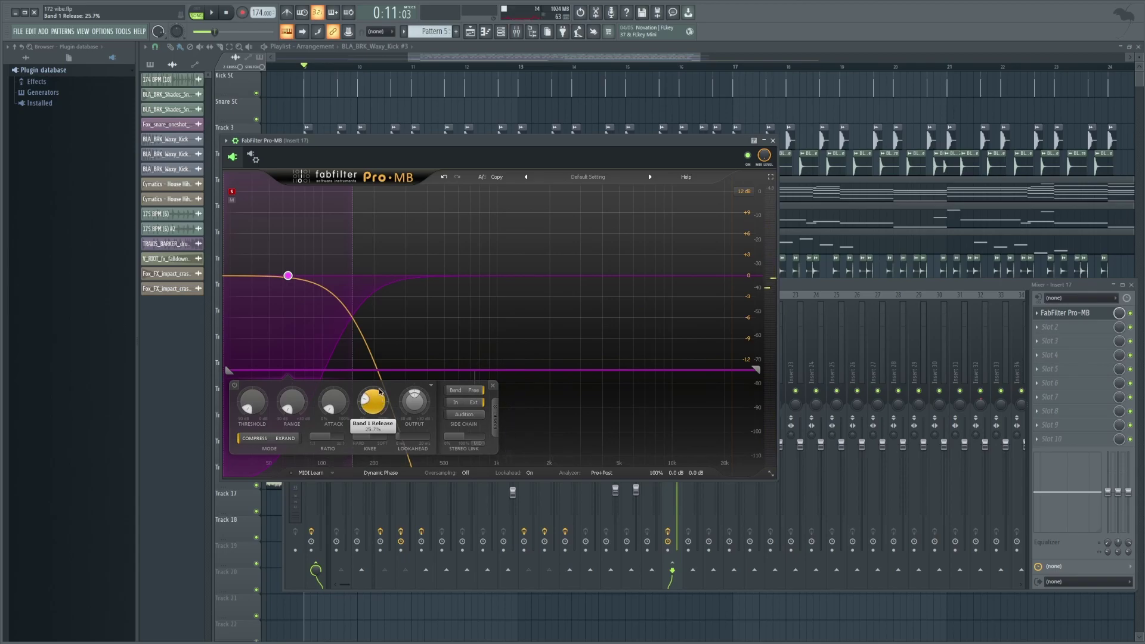
Step: Open the Oszillos Mega Scope on the Master, set its time window to 2/4 notes, and start playback
{"action": "key", "text": "F9"}
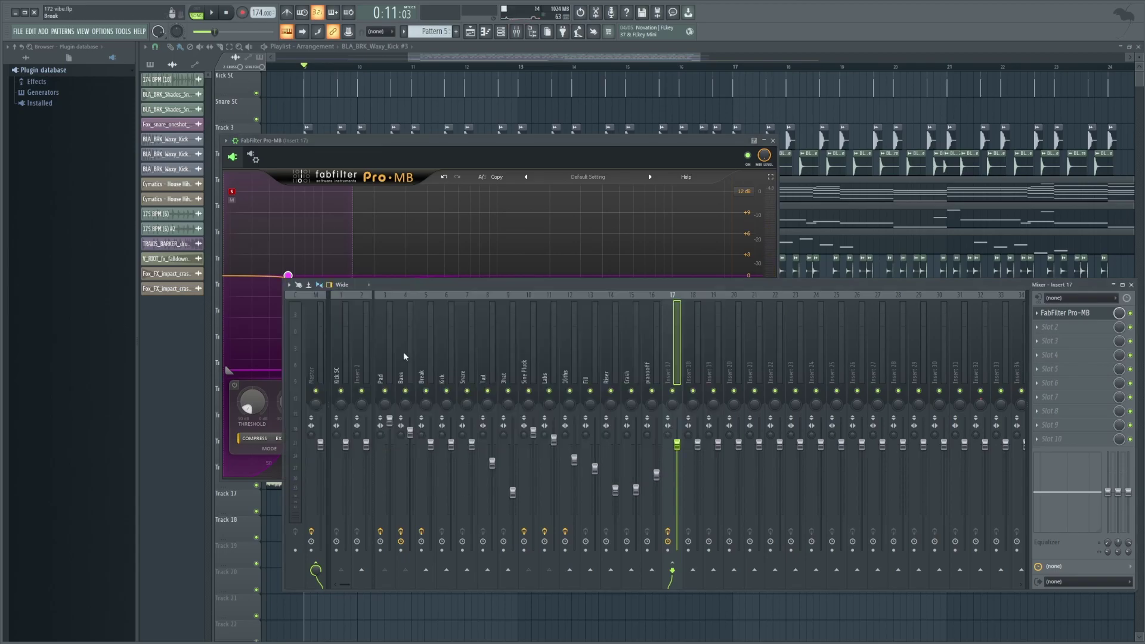
{"action": "left_click", "coordinate": [322, 376]}
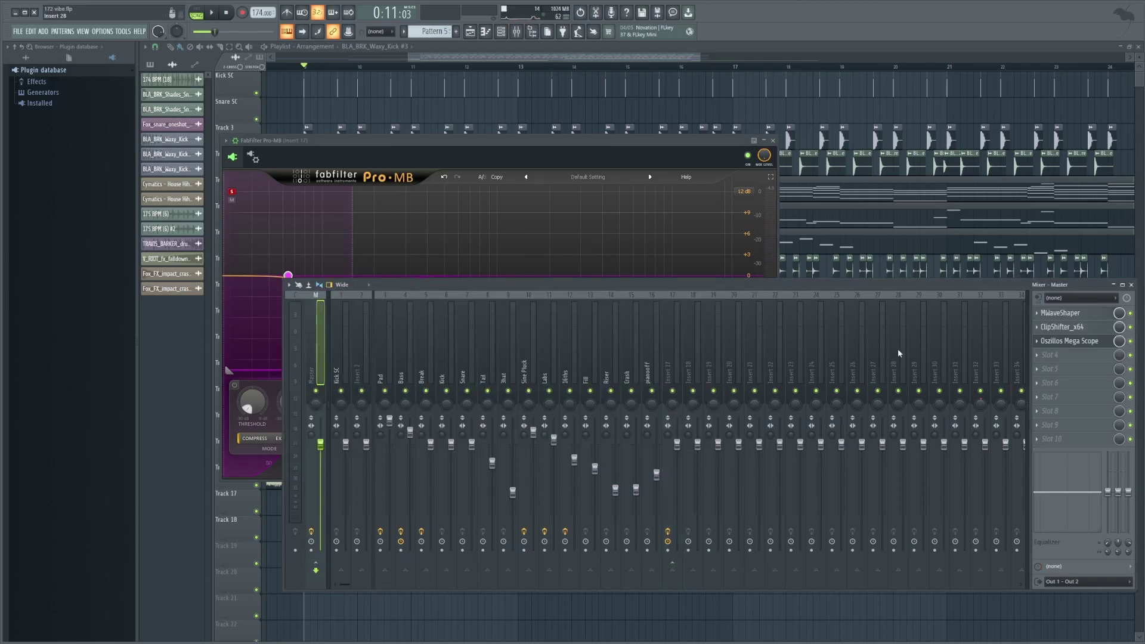
{"action": "left_click", "coordinate": [1067, 342]}
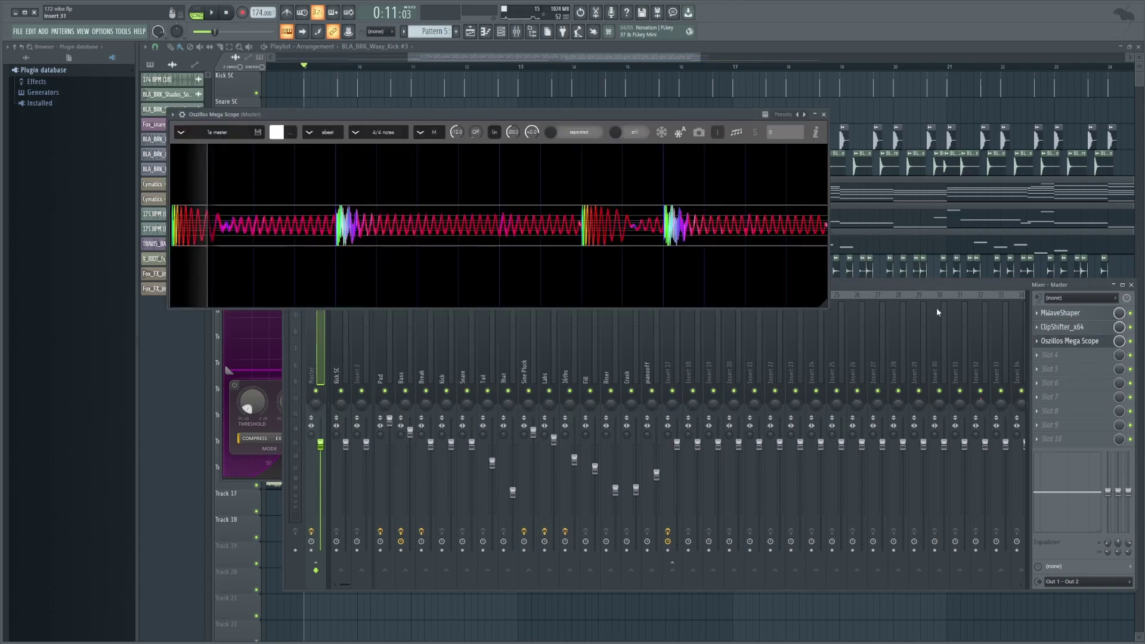
{"action": "left_click", "coordinate": [369, 133]}
{"action": "left_click", "coordinate": [360, 181]}
{"action": "key", "text": "space"}
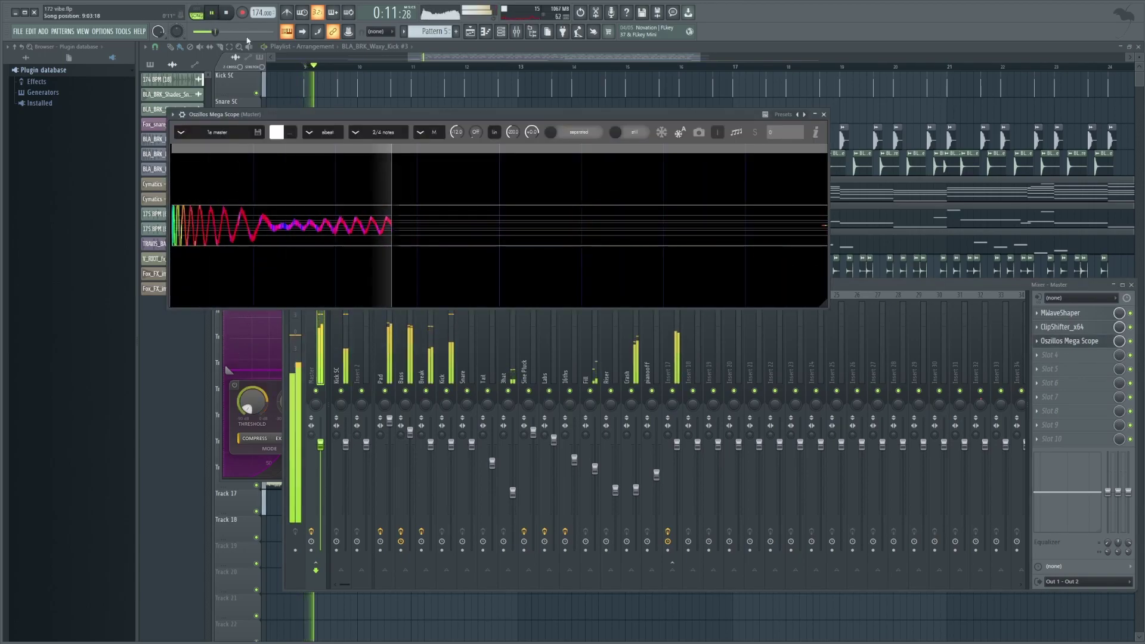
Step: Move the scope clear, bring up Pro-MB from Insert 17, and slightly shorten the low band's release during playback
{"action": "left_click_drag", "start_coordinate": [457, 114], "coordinate": [631, 80]}
{"action": "left_click", "coordinate": [668, 369]}
{"action": "left_click", "coordinate": [1065, 312]}
{"action": "left_click_drag", "start_coordinate": [633, 569], "coordinate": [623, 586]}
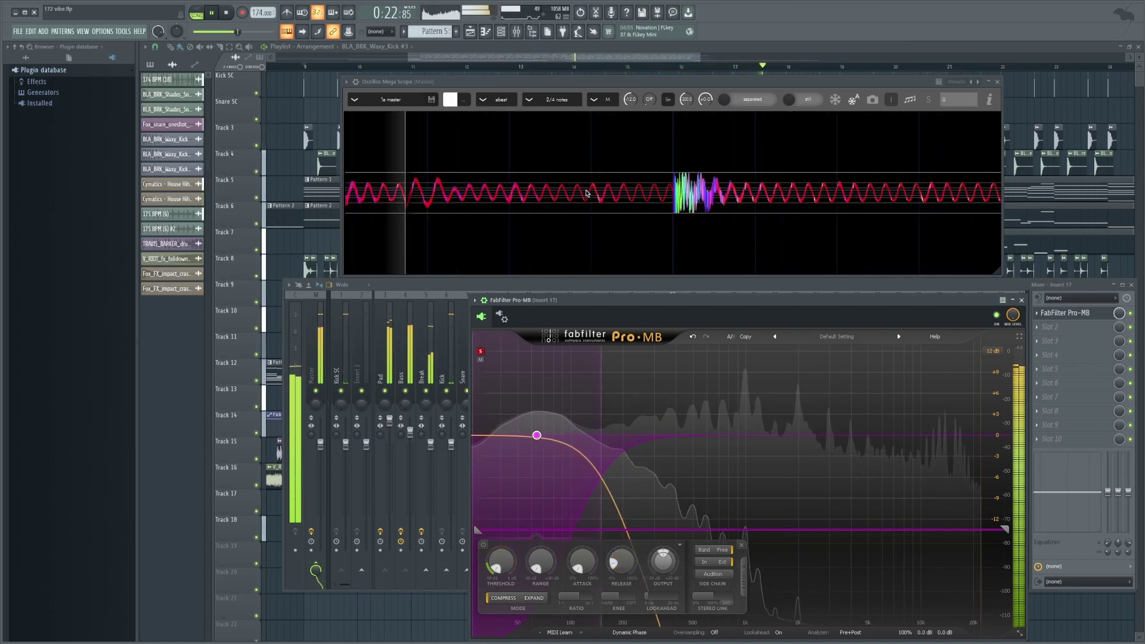
Step: Freeze the scope's waveform display and bring Pro-MB back into focus
{"action": "left_click", "coordinate": [833, 101]}
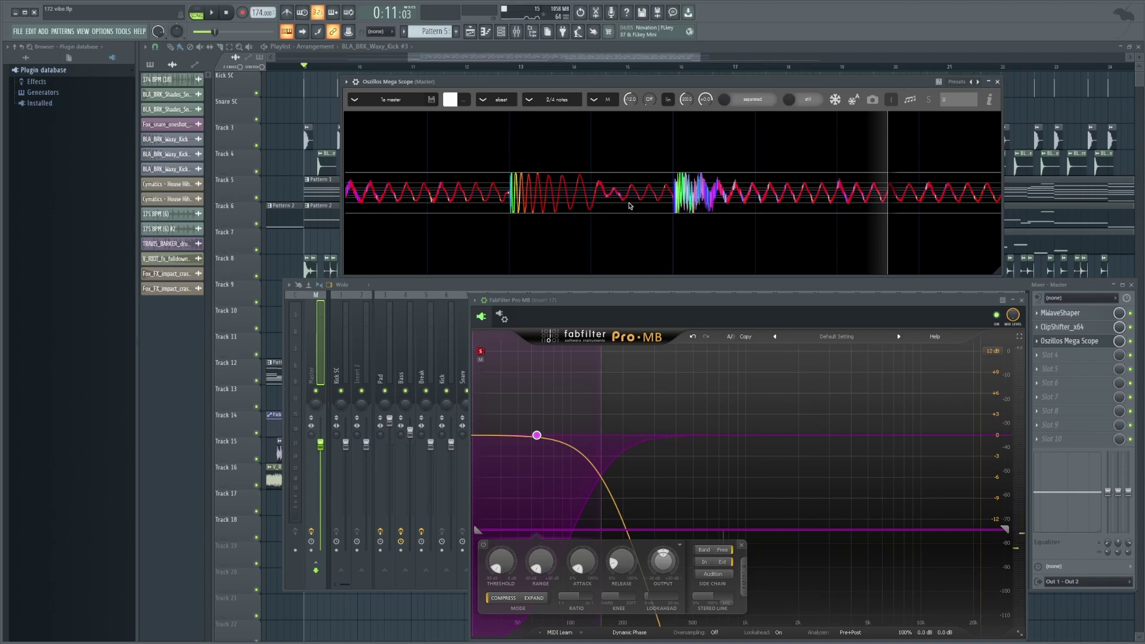
{"action": "left_click", "coordinate": [626, 563]}
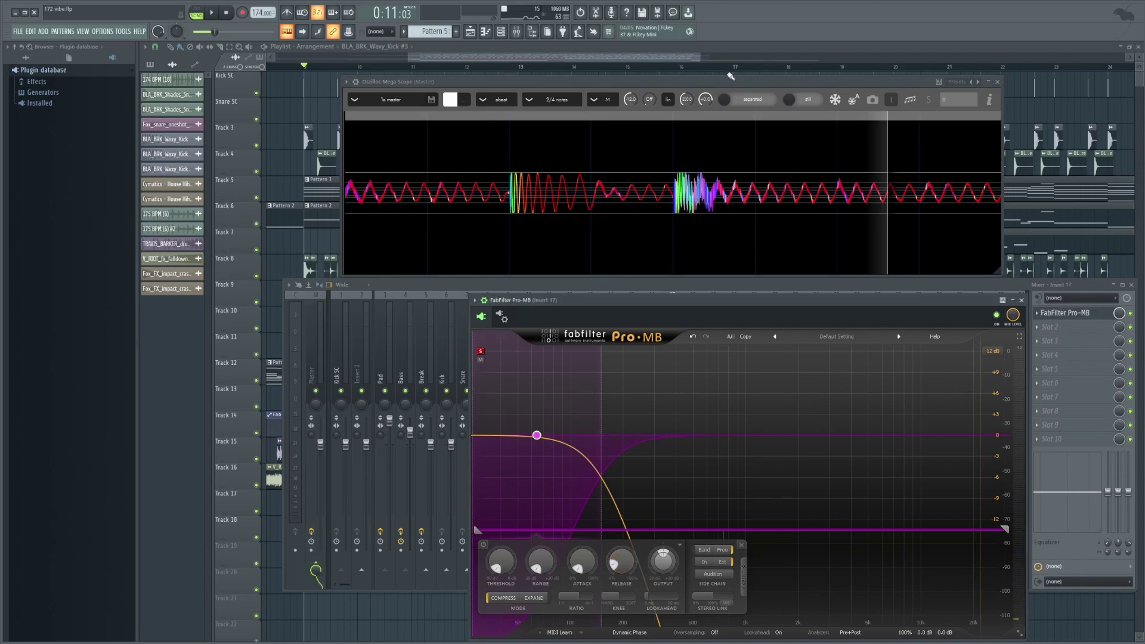
Step: Resume the scope's live display, play the soloed low band to check its ducking on the waveform, and stop playback
{"action": "left_click", "coordinate": [847, 106]}
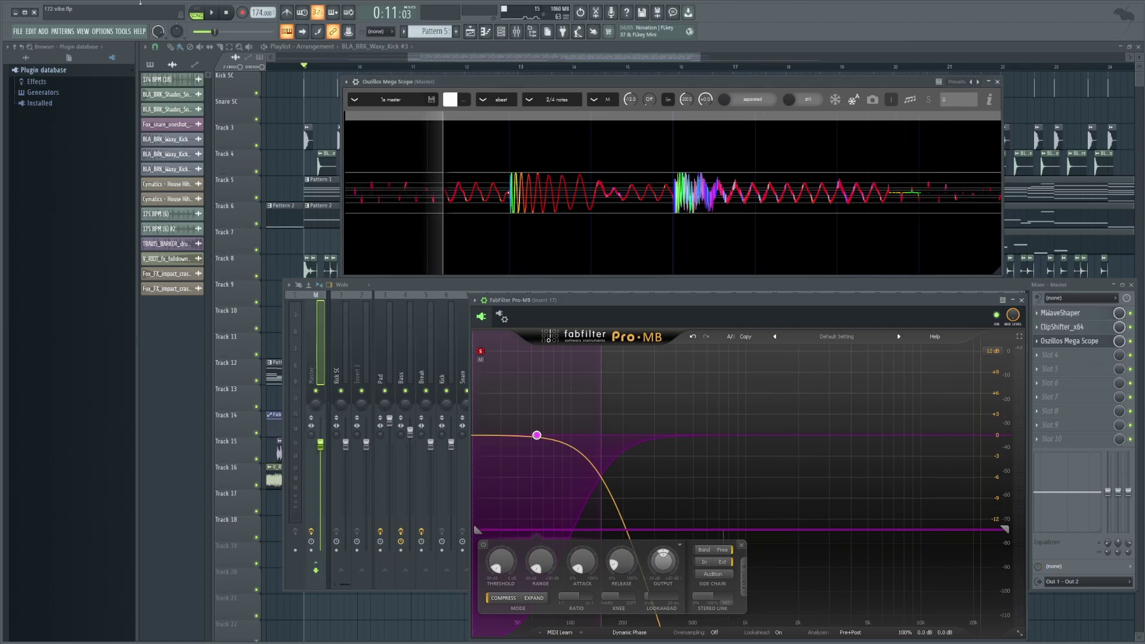
{"action": "left_click", "coordinate": [211, 12]}
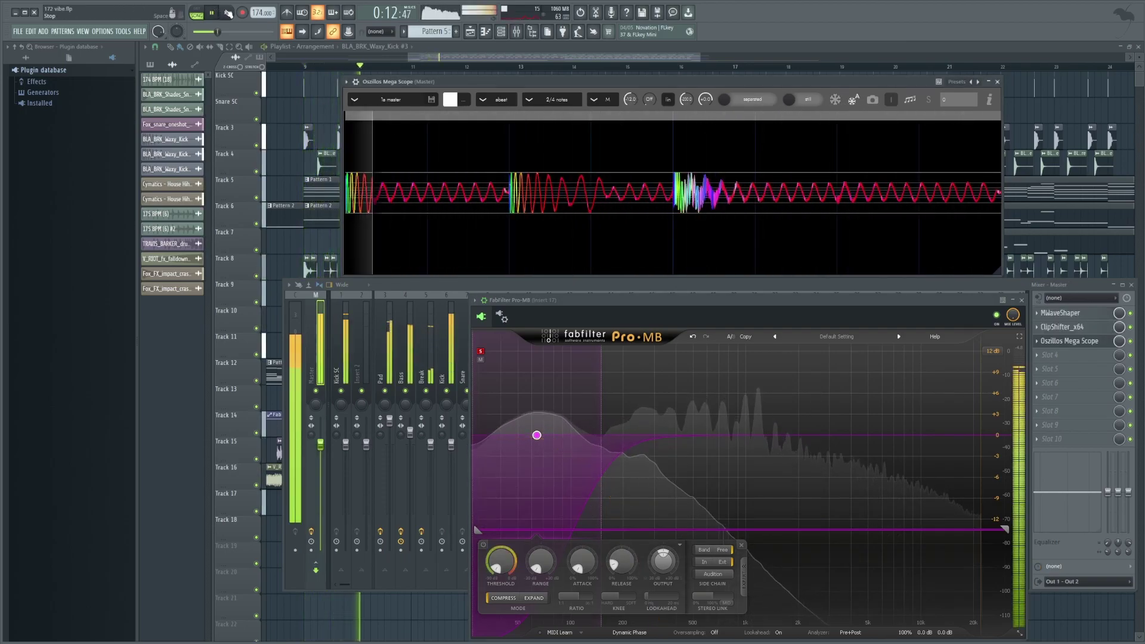
{"action": "left_click", "coordinate": [226, 12]}
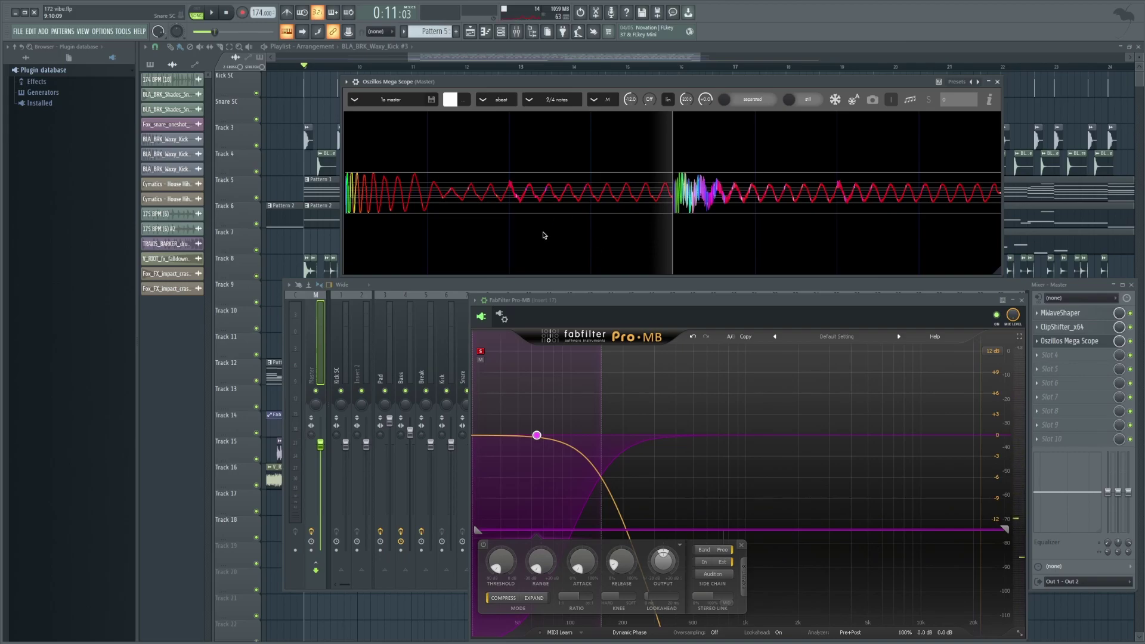
Step: Unsolo the low band and add an adjoining mid band extending up to about 5 kHz, with a free, external side chain
{"action": "left_click", "coordinate": [482, 352]}
{"action": "left_click", "coordinate": [627, 435]}
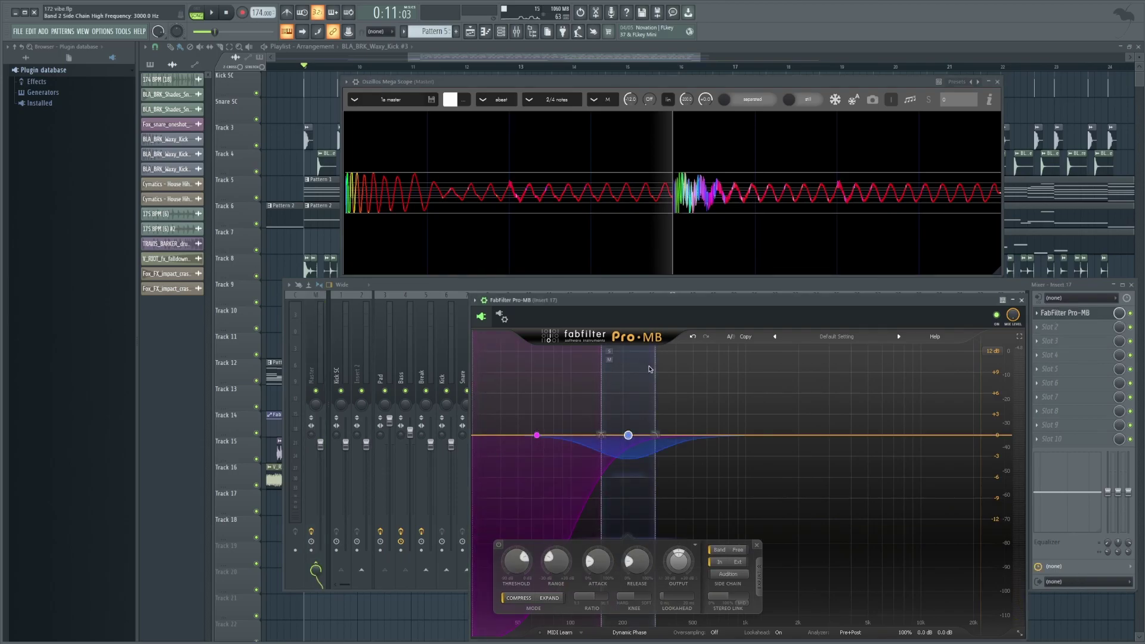
{"action": "left_click_drag", "start_coordinate": [656, 372], "coordinate": [874, 371]}
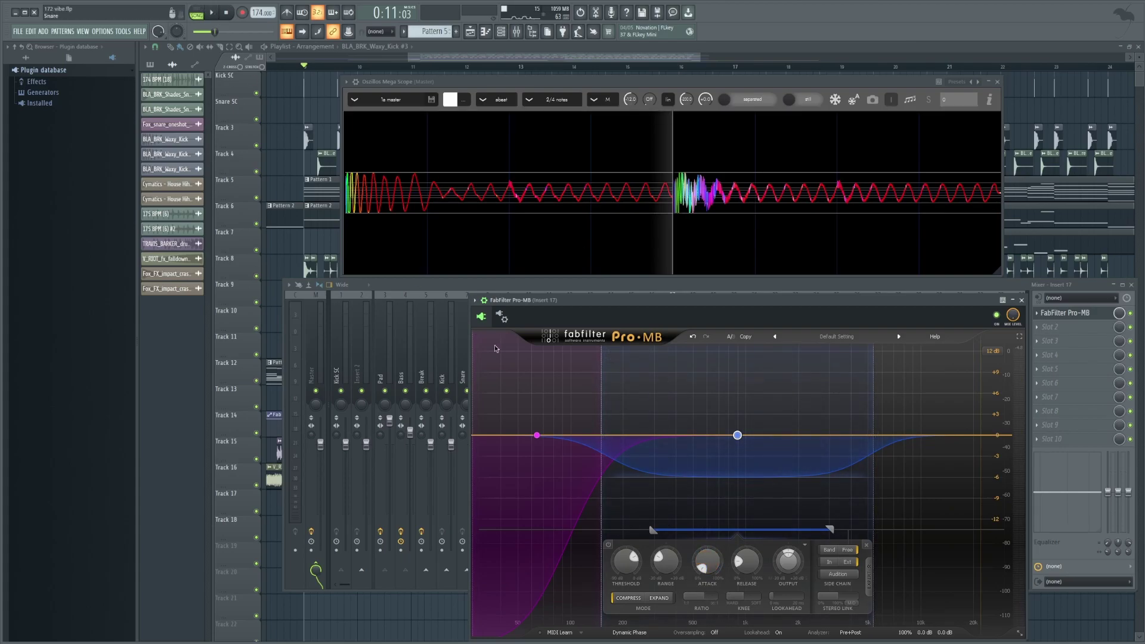
Step: Solo the mid band and, during playback, set its range to -30 dB and lower its threshold to the minimum
{"action": "left_click", "coordinate": [609, 351]}
{"action": "key", "text": "space"}
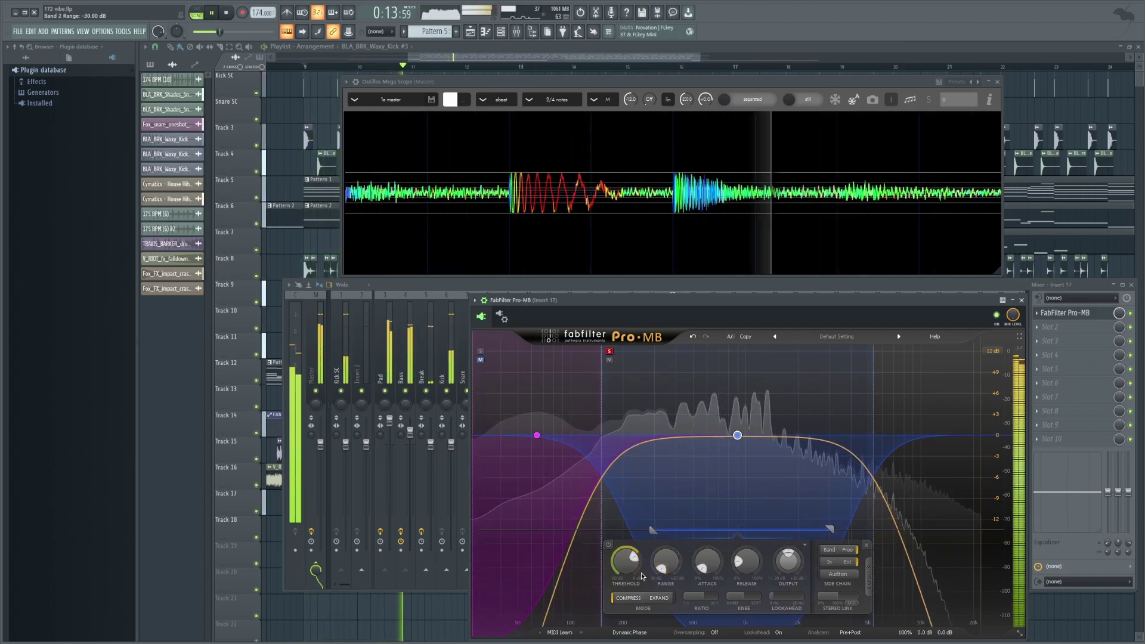
{"action": "left_click_drag", "start_coordinate": [620, 570], "coordinate": [621, 621]}
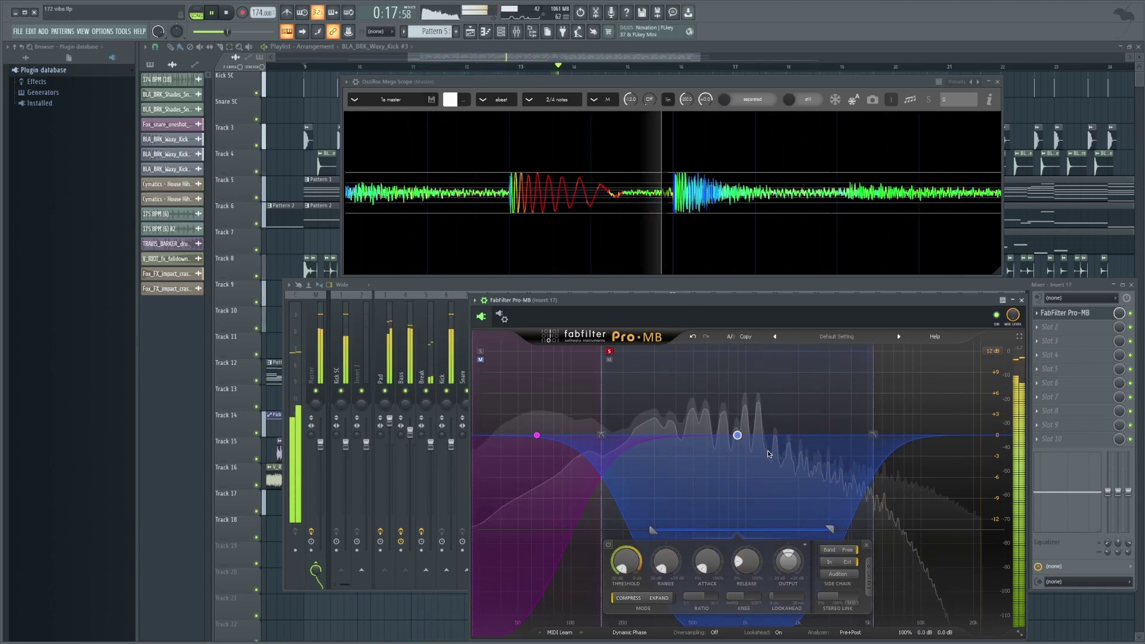
{"action": "mouse_move", "coordinate": [748, 573]}
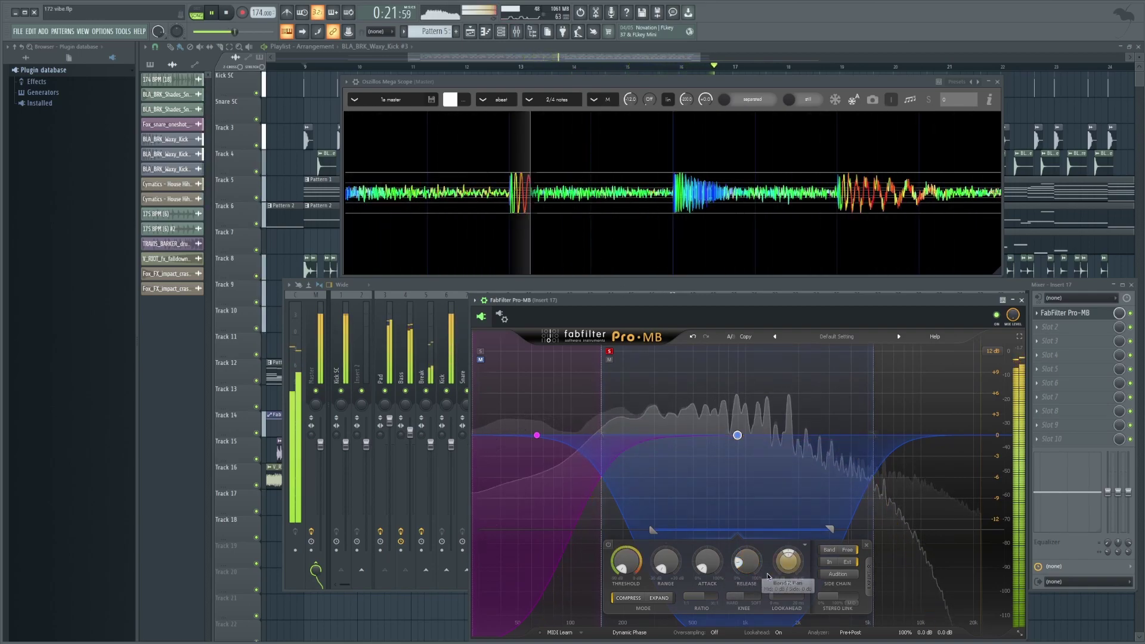
{"action": "left_click", "coordinate": [226, 13]}
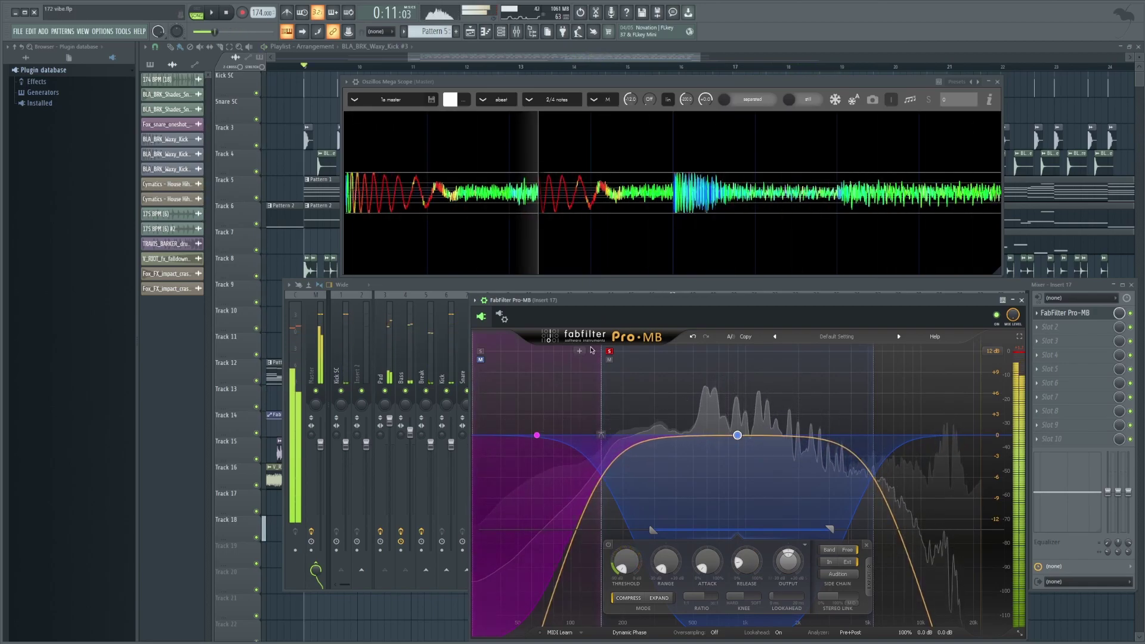
Step: Add a high band from the mid band's upper edge up to 30000 Hz, with a free, external side chain and 0% attack
{"action": "left_click_drag", "start_coordinate": [901, 357], "coordinate": [1018, 393]}
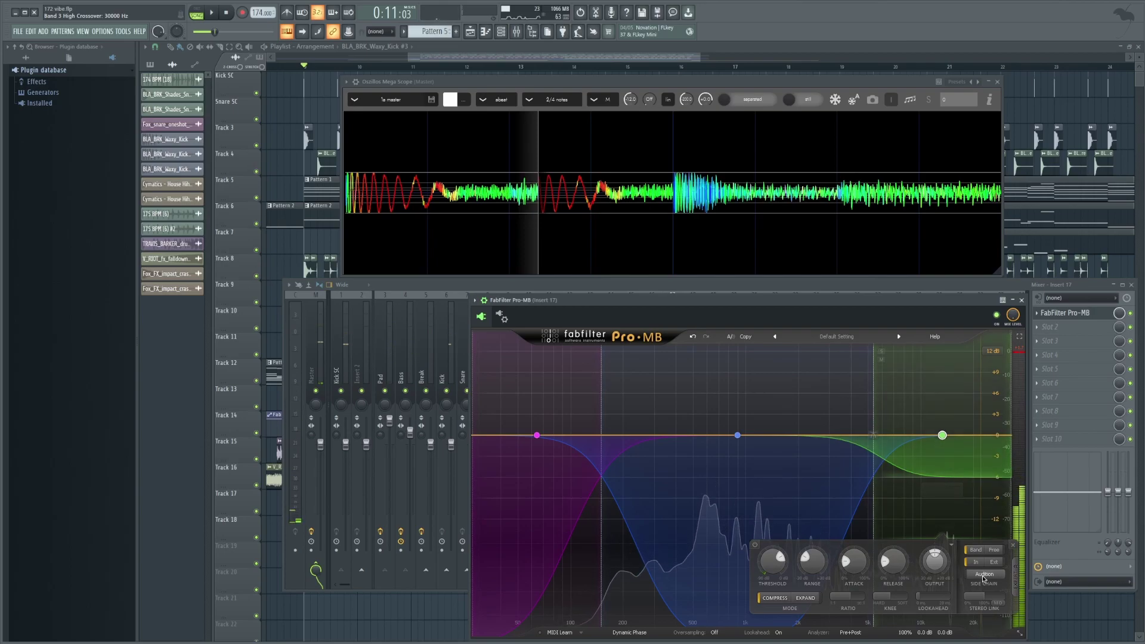
{"action": "left_click", "coordinate": [993, 550]}
{"action": "left_click", "coordinate": [993, 561]}
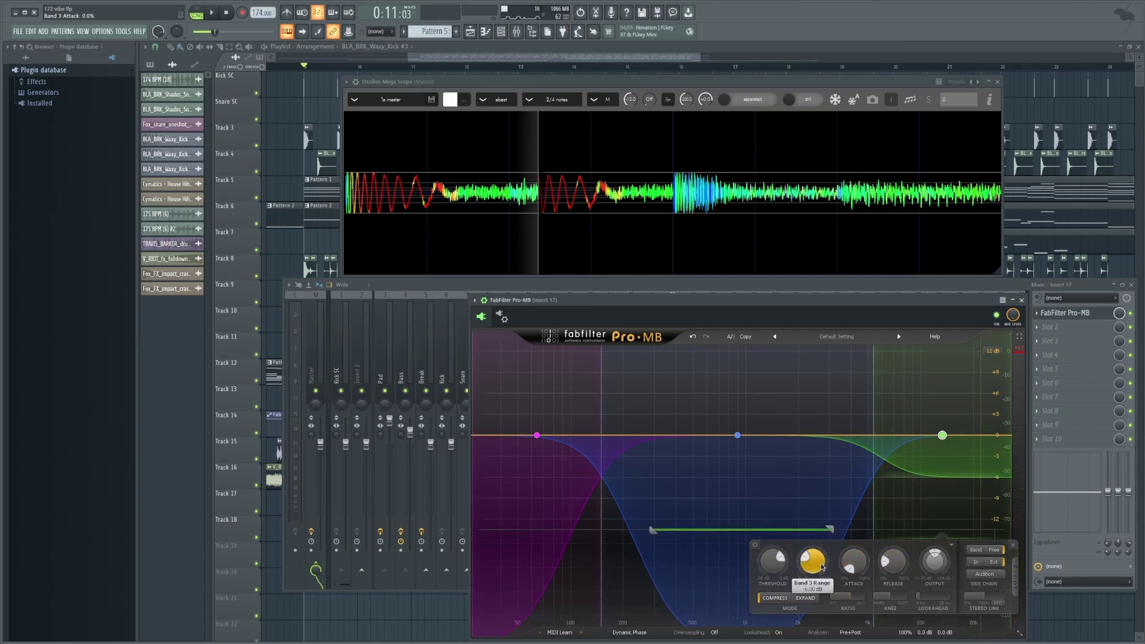
Step: Solo the high band during playback, set its range to -30 dB and release to about 13%, lower its threshold, and unsolo it
{"action": "left_click", "coordinate": [881, 351]}
{"action": "key", "text": "space"}
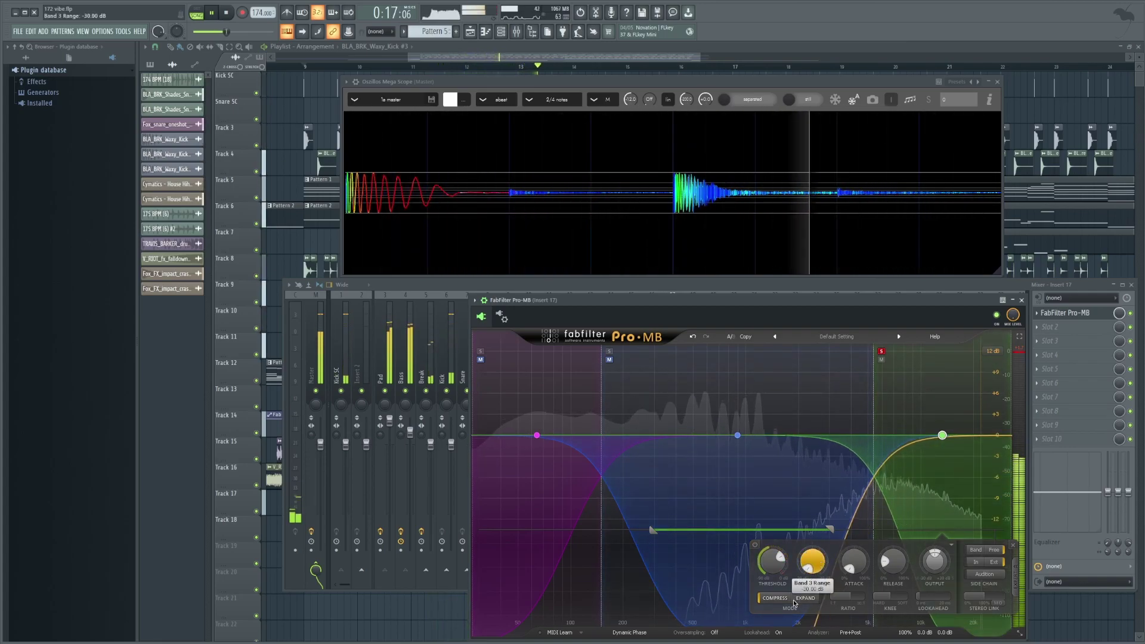
{"action": "left_click_drag", "start_coordinate": [771, 566], "coordinate": [769, 590]}
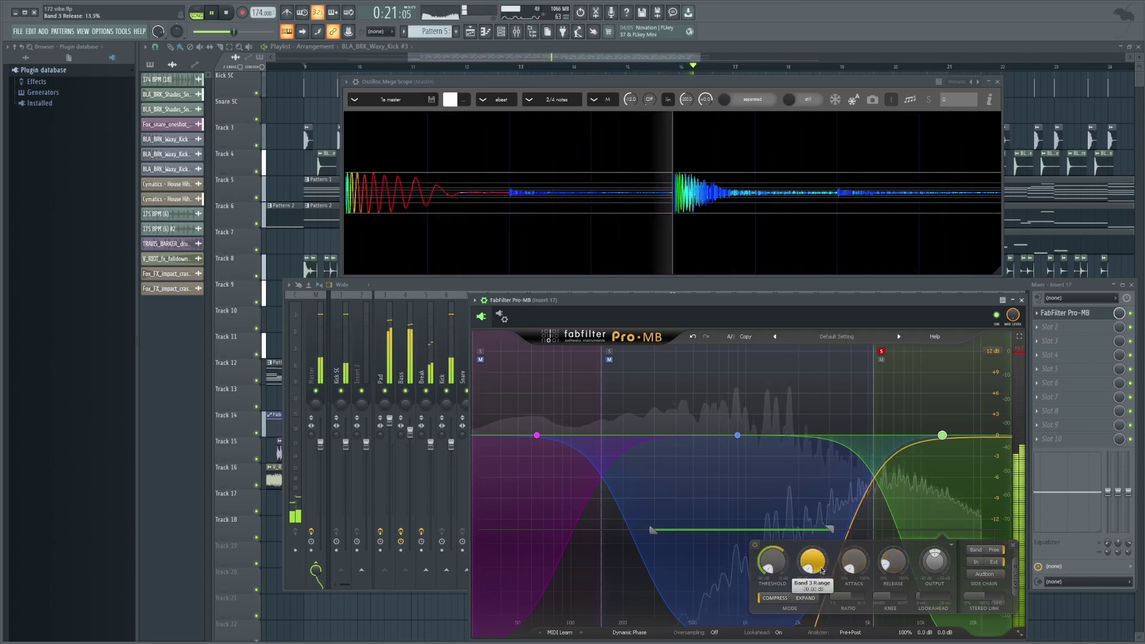
{"action": "left_click_drag", "start_coordinate": [776, 561], "coordinate": [776, 552]}
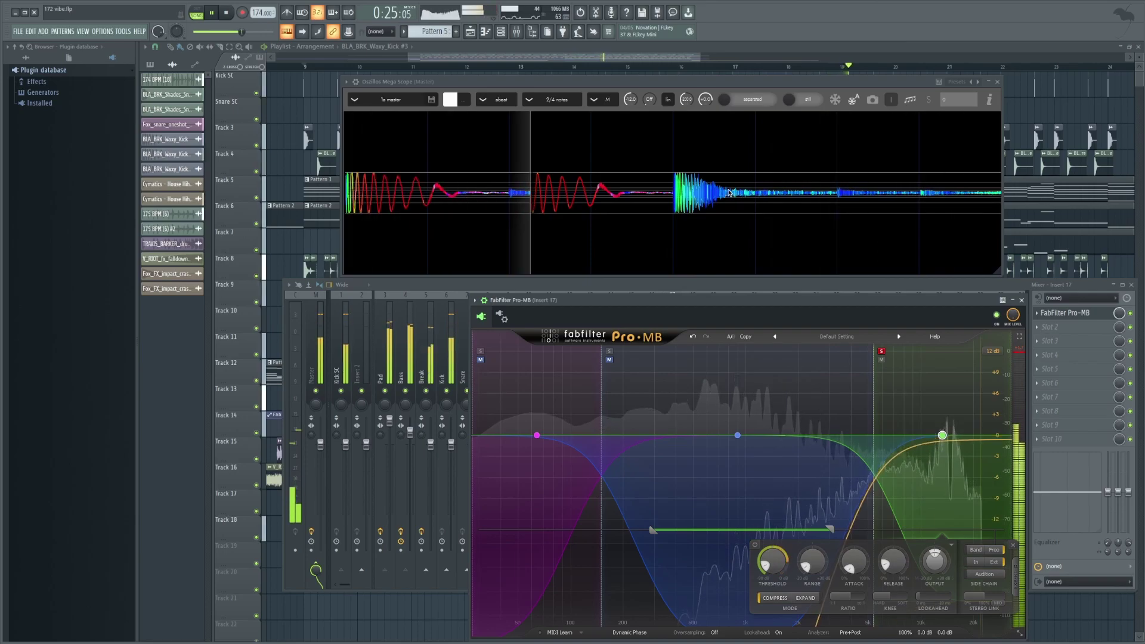
{"action": "left_click", "coordinate": [881, 352]}
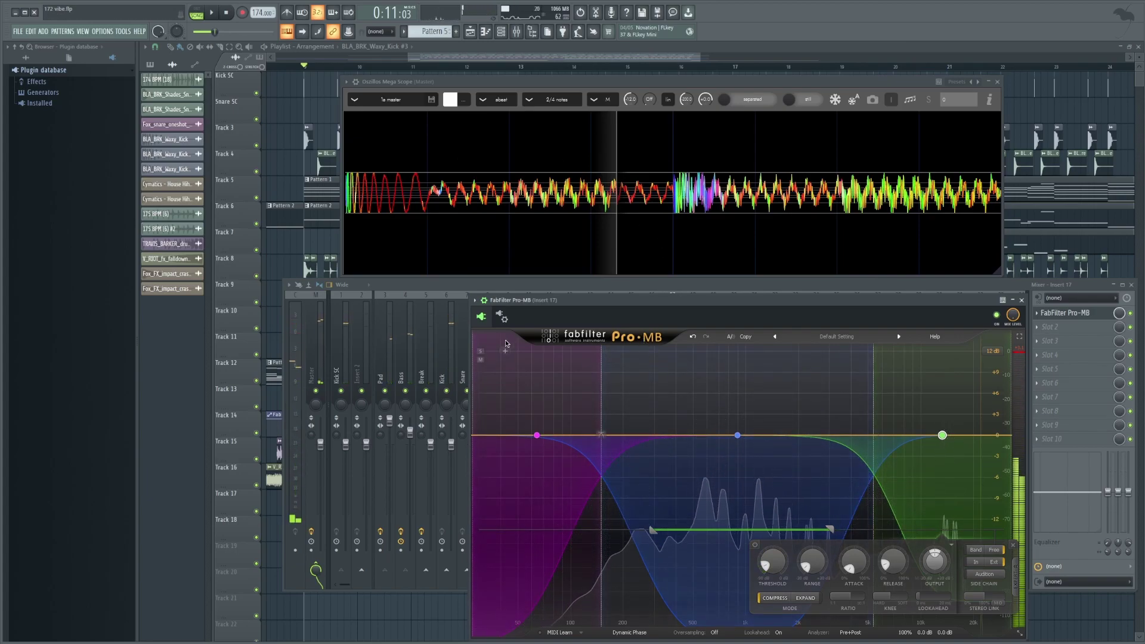
Step: Play the whole arrangement from the start in the playlist, check the mix in the mixer and scope, and stop playback
{"action": "left_click", "coordinate": [322, 172]}
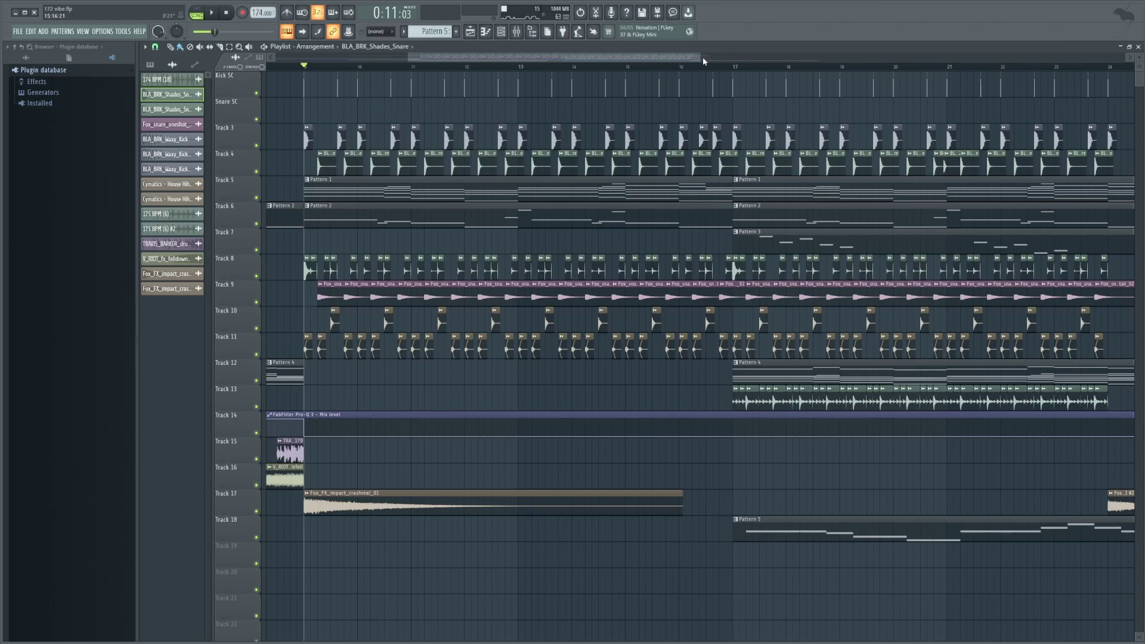
{"action": "scroll", "coordinate": [513, 70], "scroll_direction": "down", "scroll_amount": 3}
{"action": "left_click_drag", "start_coordinate": [494, 72], "coordinate": [243, 88]}
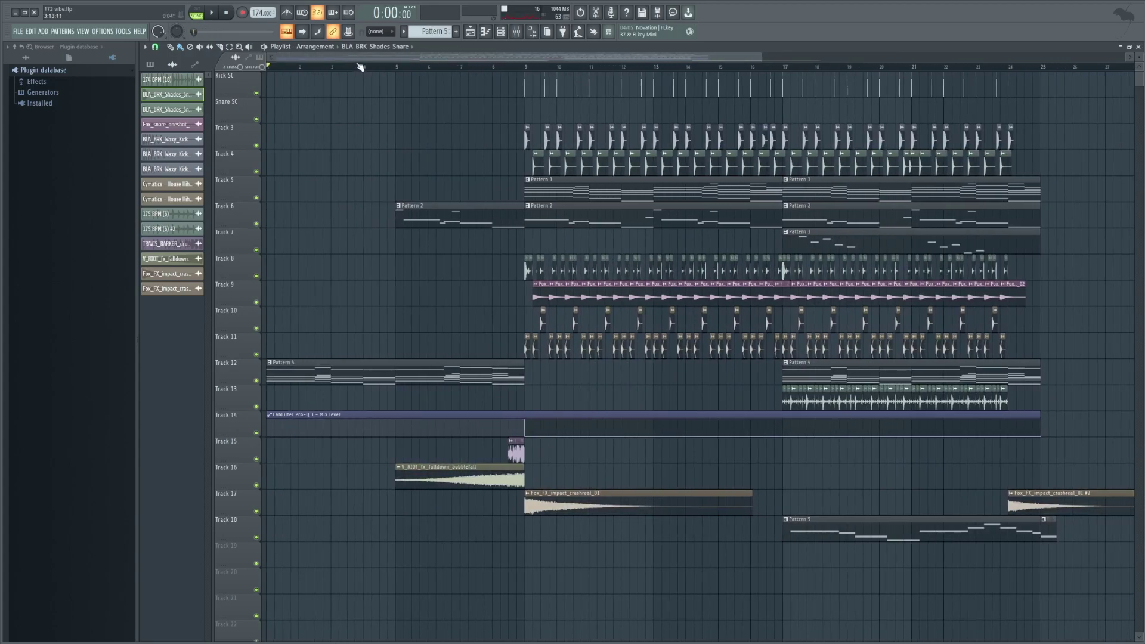
{"action": "left_click", "coordinate": [215, 13]}
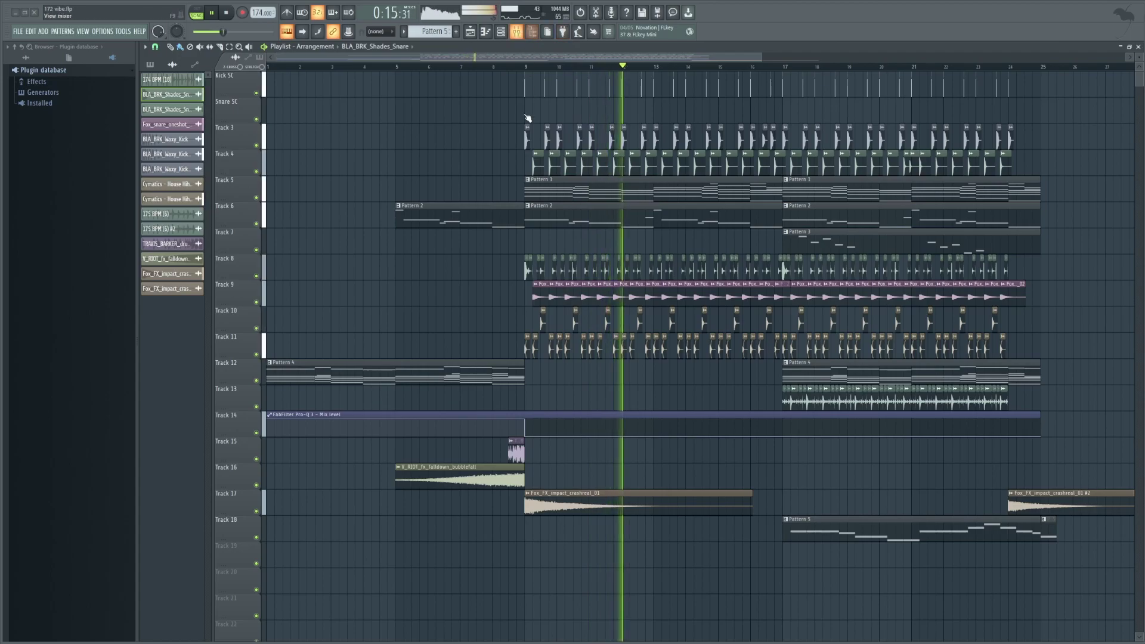
{"action": "key", "text": "F9"}
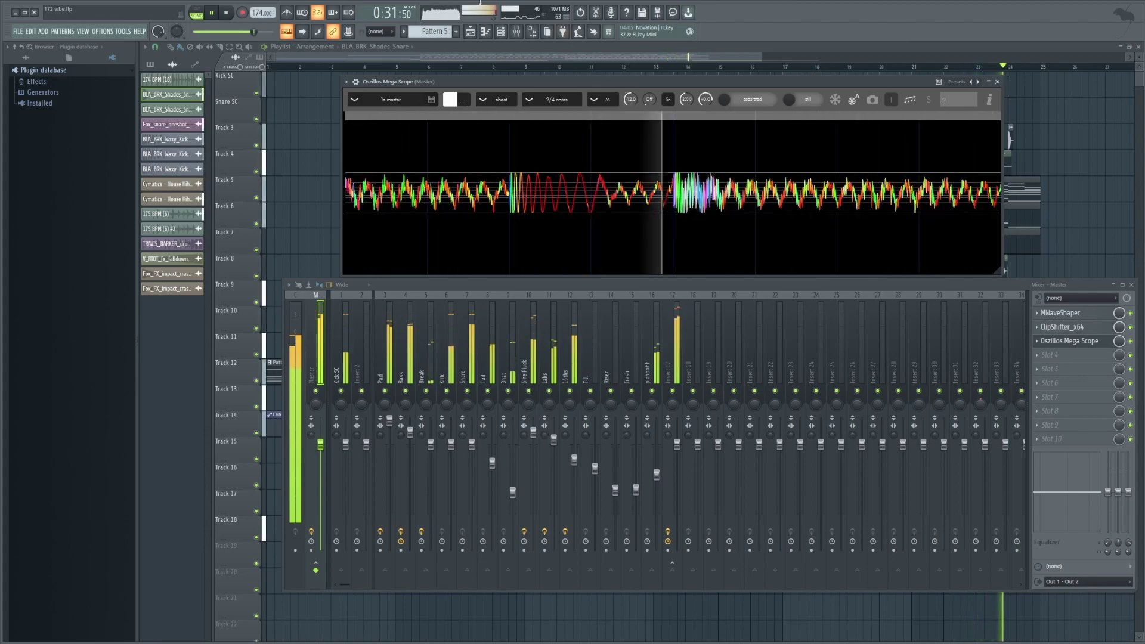
{"action": "left_click", "coordinate": [231, 17]}
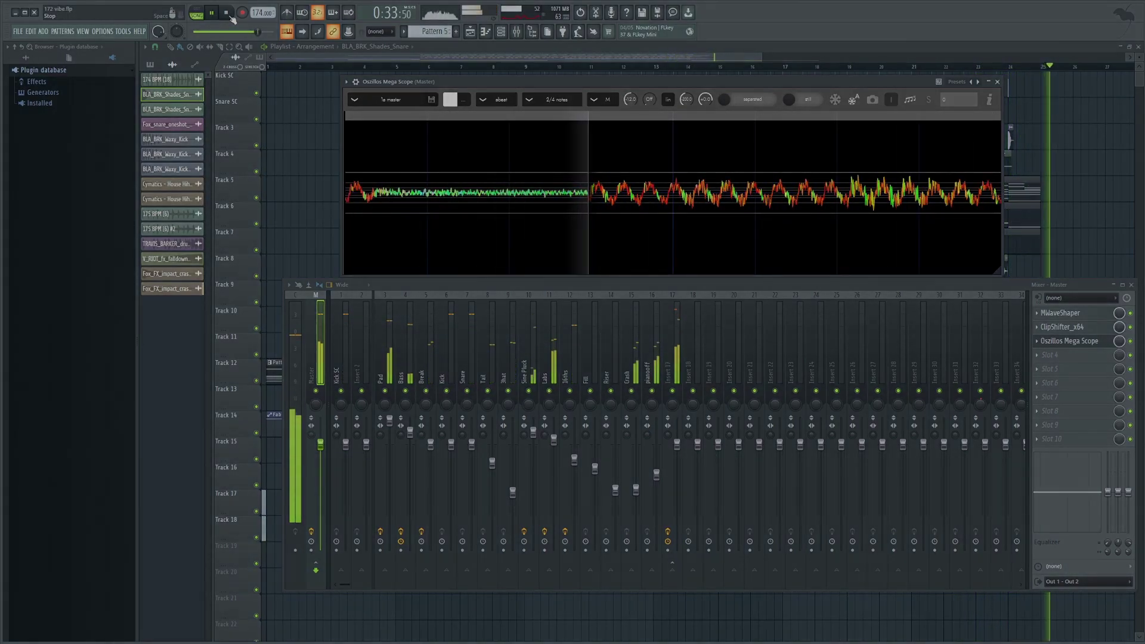